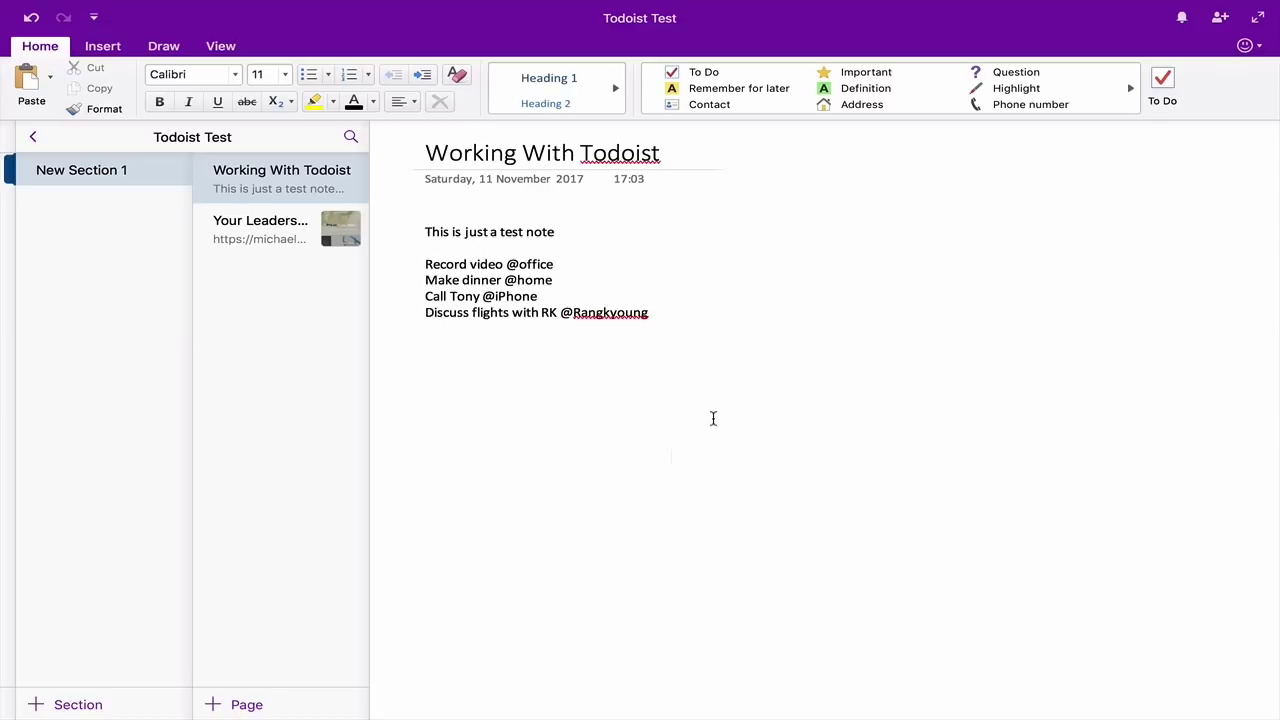
Tag the four task lines under "This is just a test note" as To Do items
scroll(710, 413, "up", 2, "ctrl")
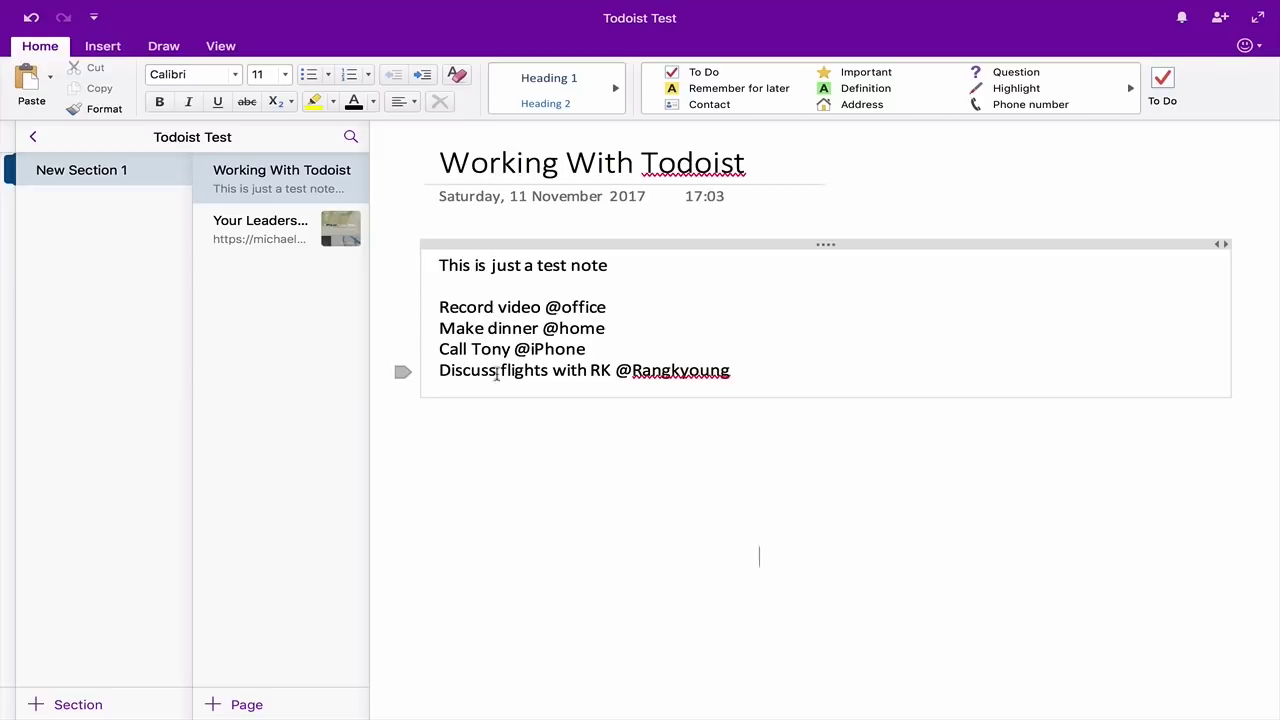
left_click_drag(437, 307, 748, 380)
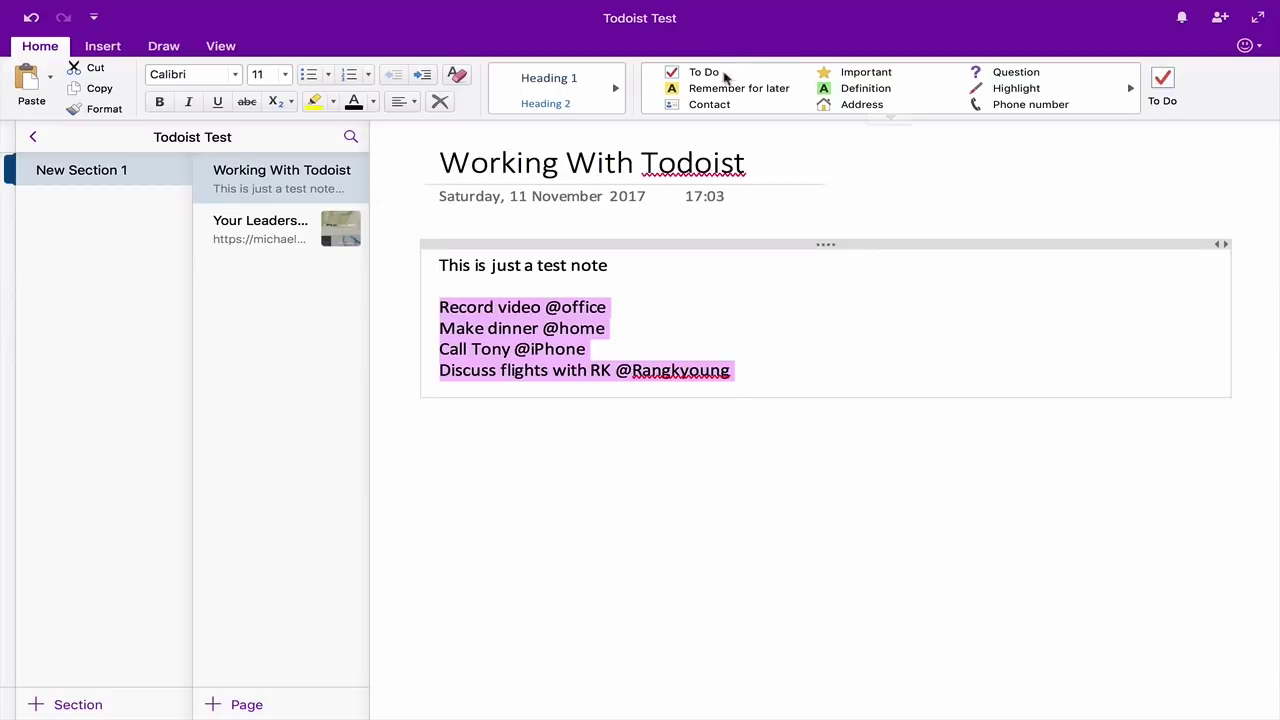
left_click(694, 75)
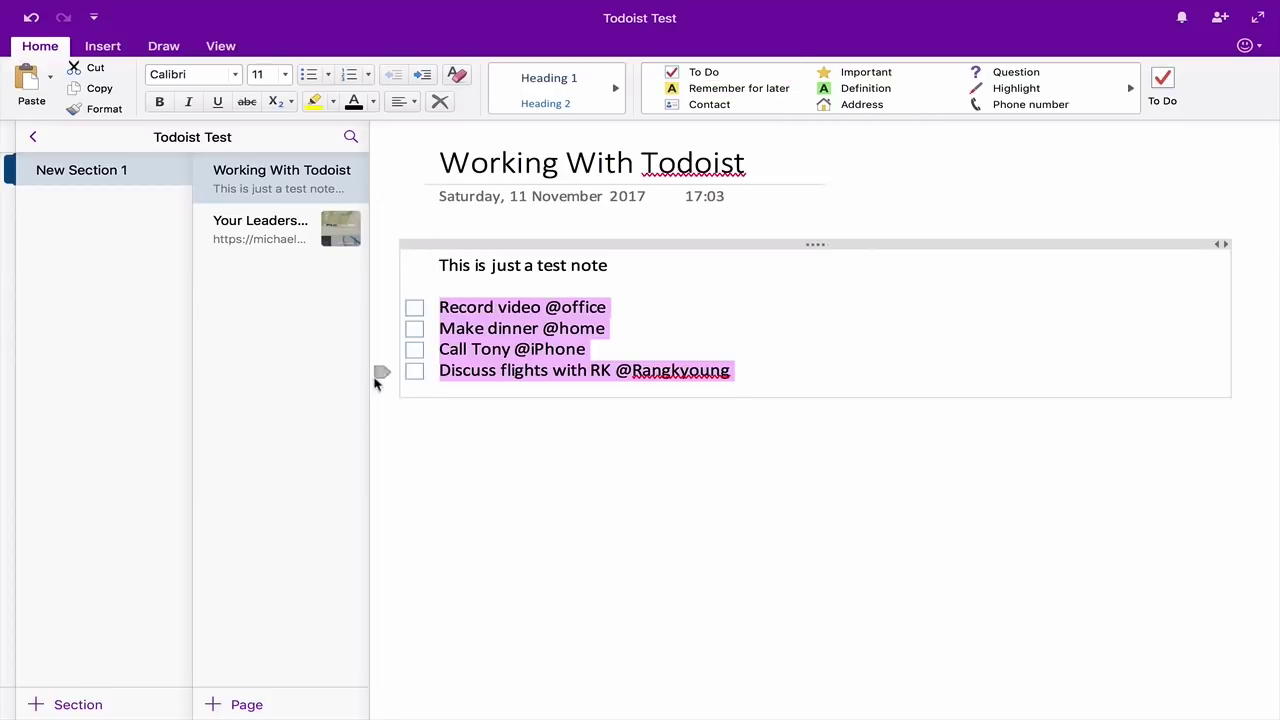
Try ticking the first three tasks' checkboxes and clear them again, leaving the task lines deselected
left_click(414, 308)
left_click(414, 329)
left_click(414, 350)
left_click(414, 350)
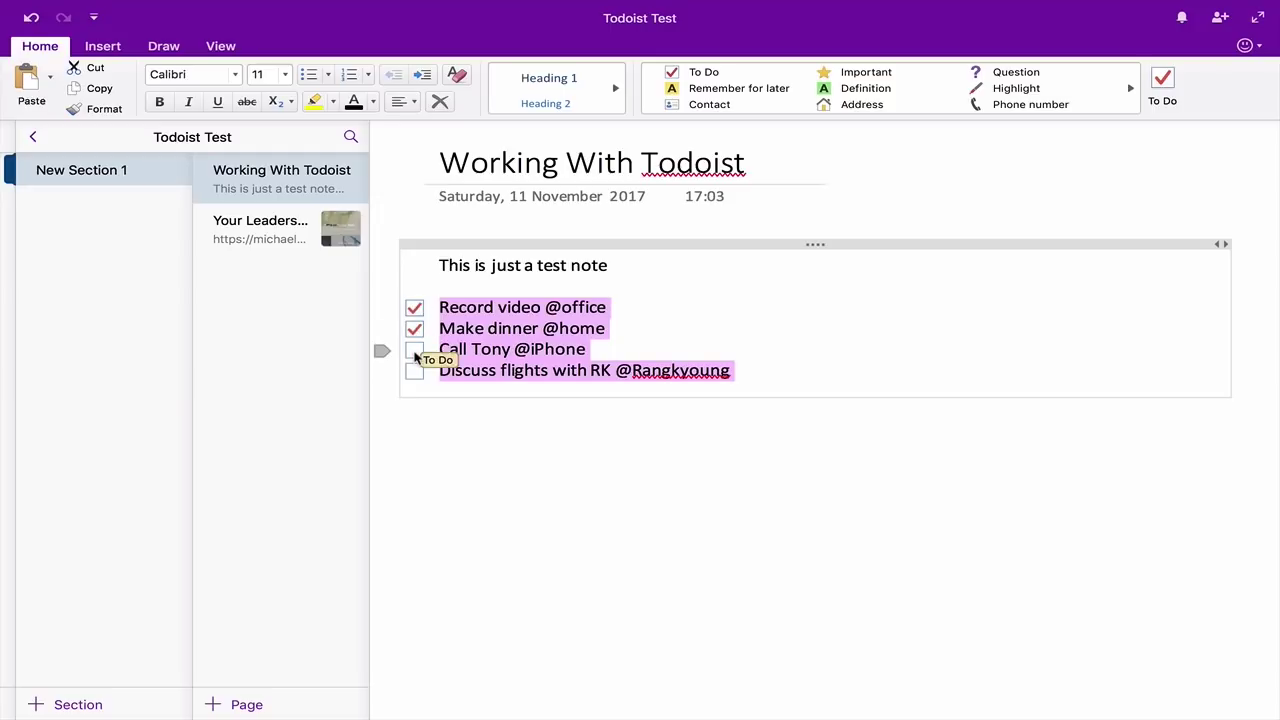
left_click(414, 329)
left_click(414, 308)
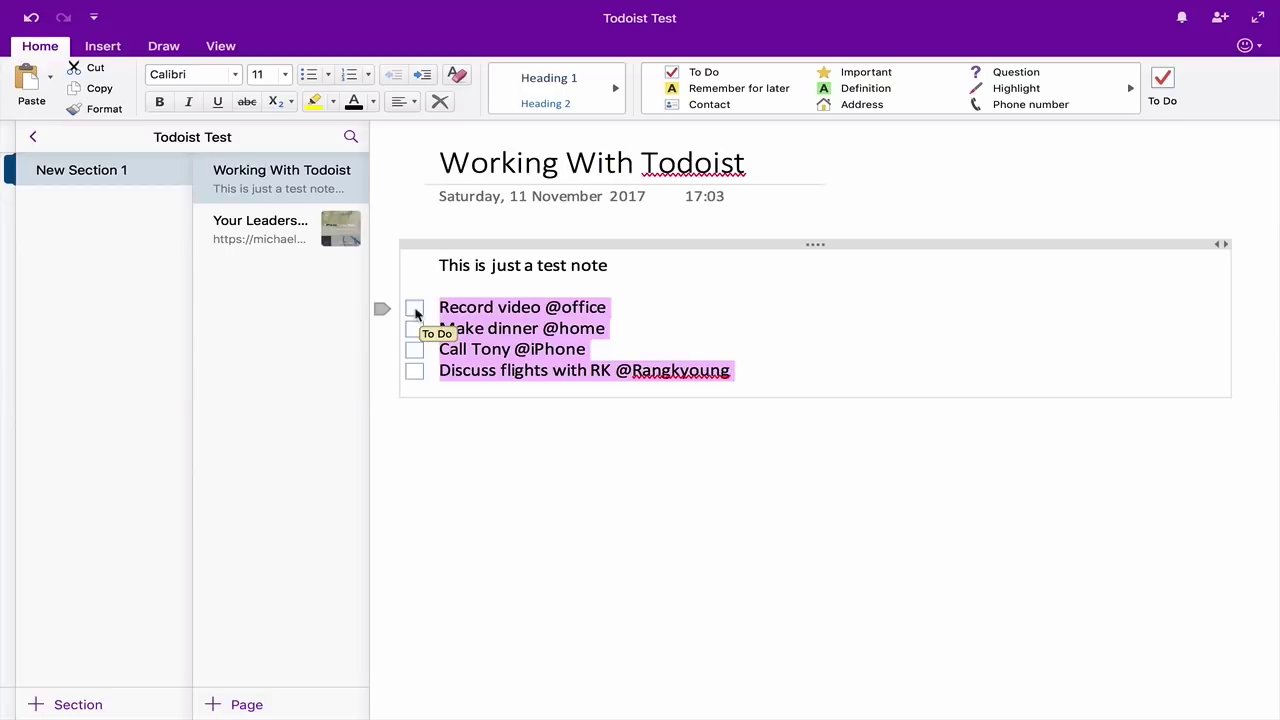
left_click(477, 462)
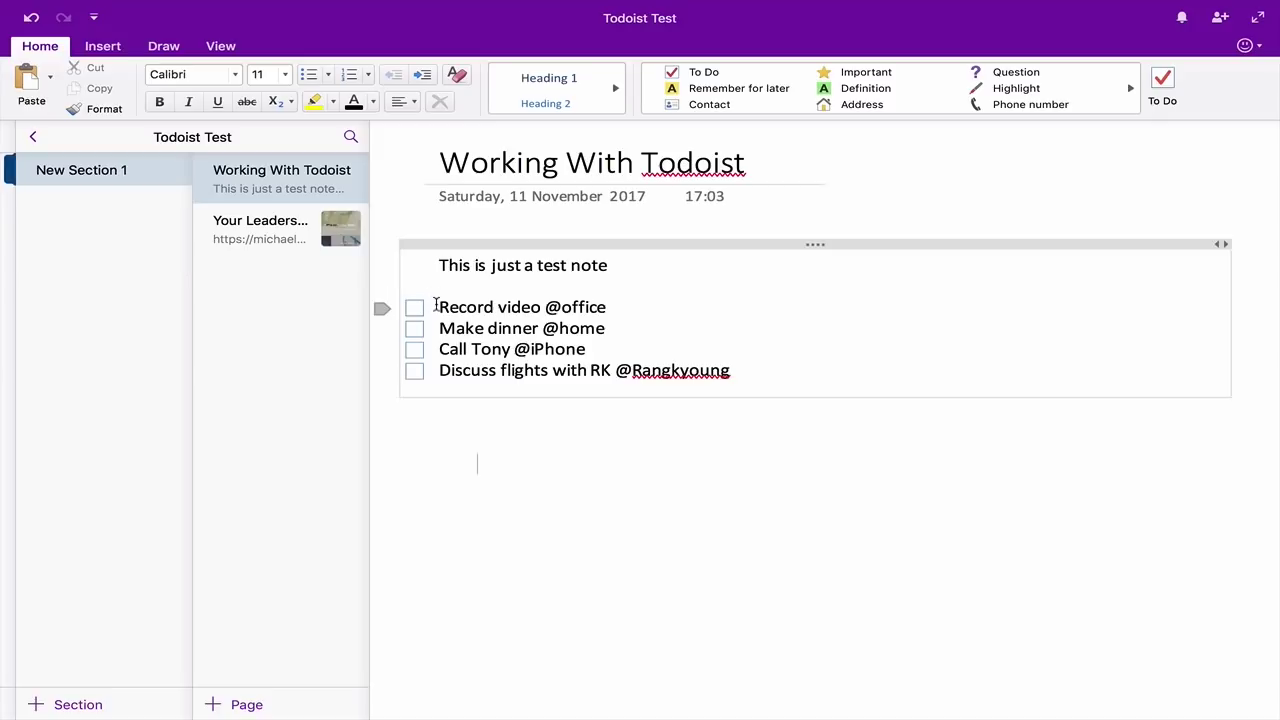
Copy the four task lines from the OneNote page and paste them into the Todoist Inbox as 4 separate tasks
left_click_drag(438, 303, 751, 386)
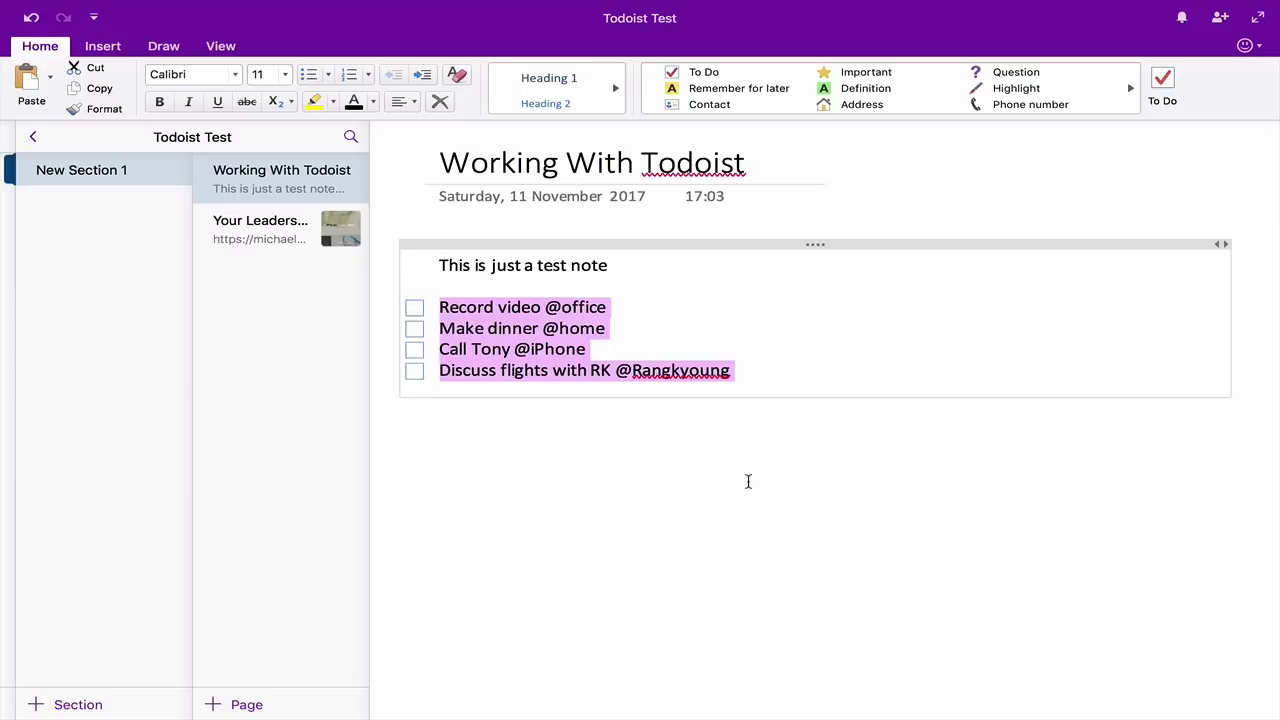
key("ctrl+Right")
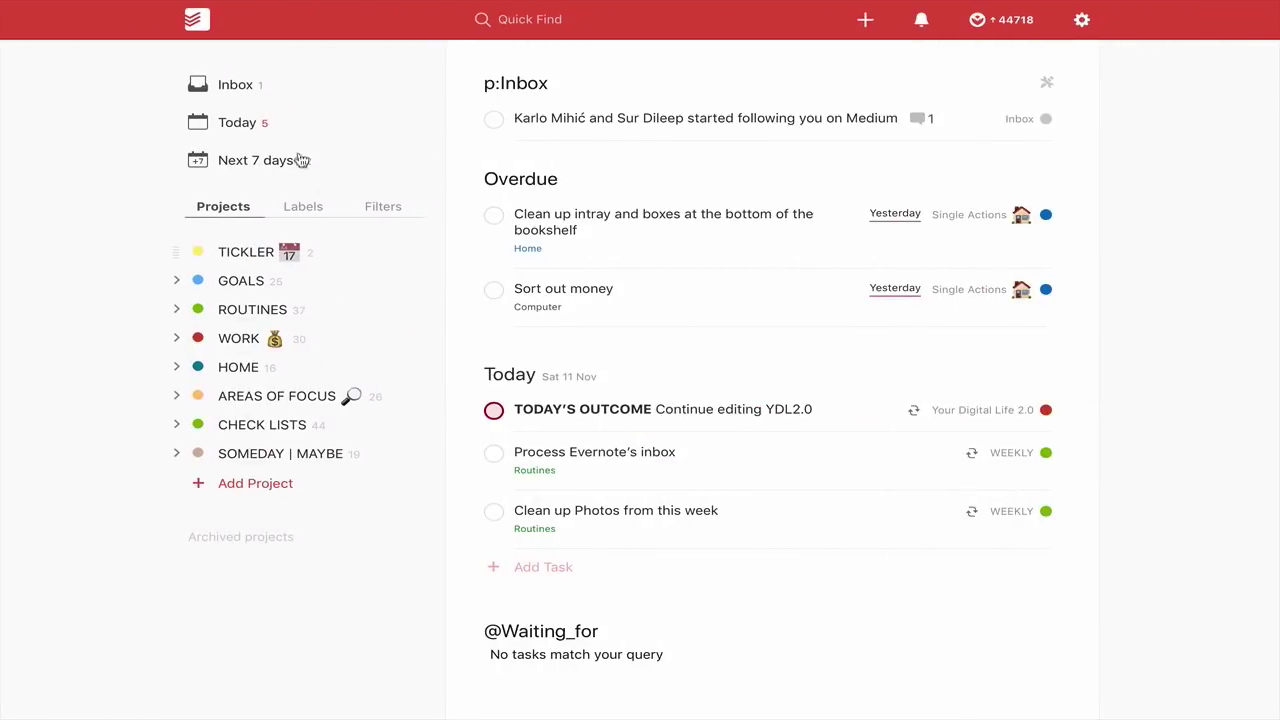
left_click(235, 88)
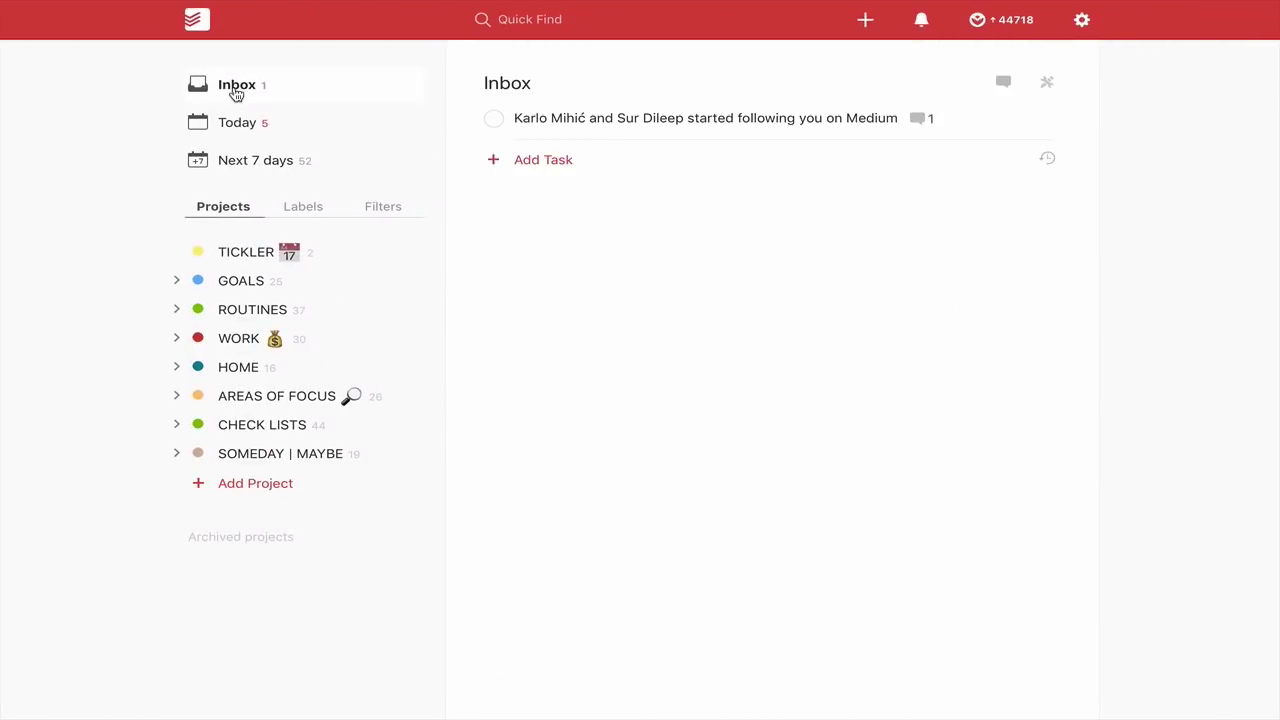
left_click(543, 162)
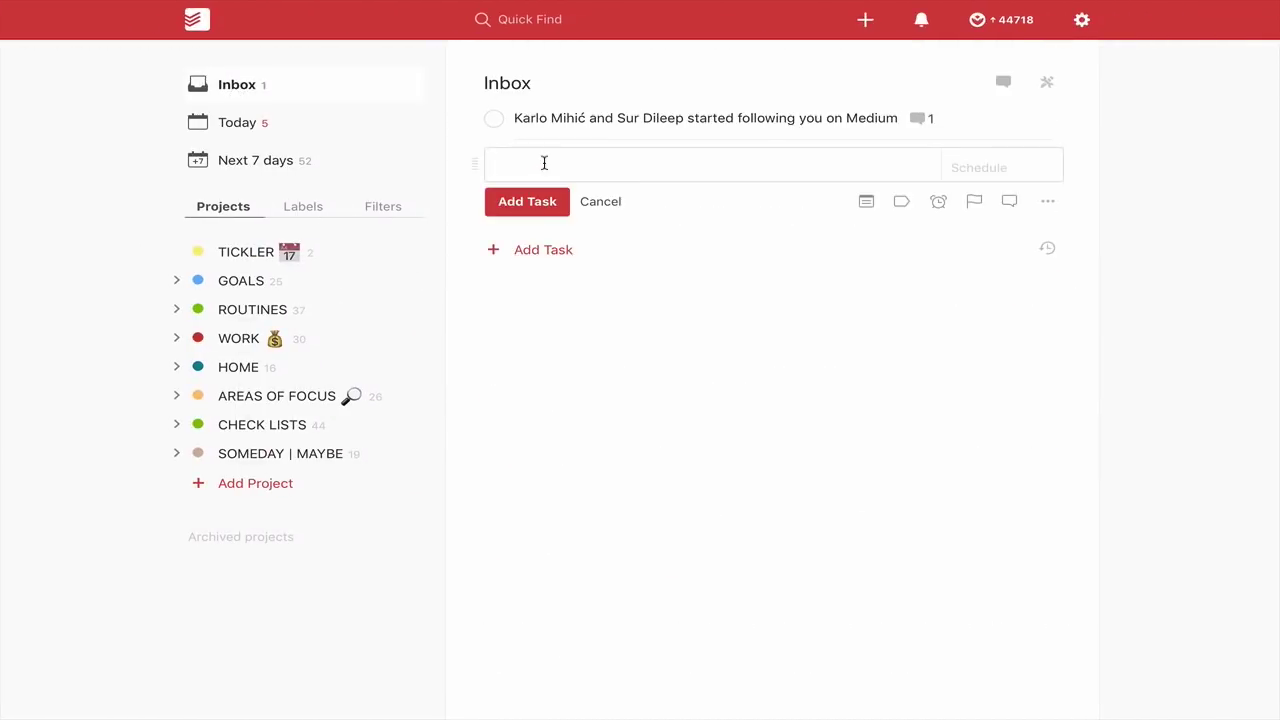
key("super+v")
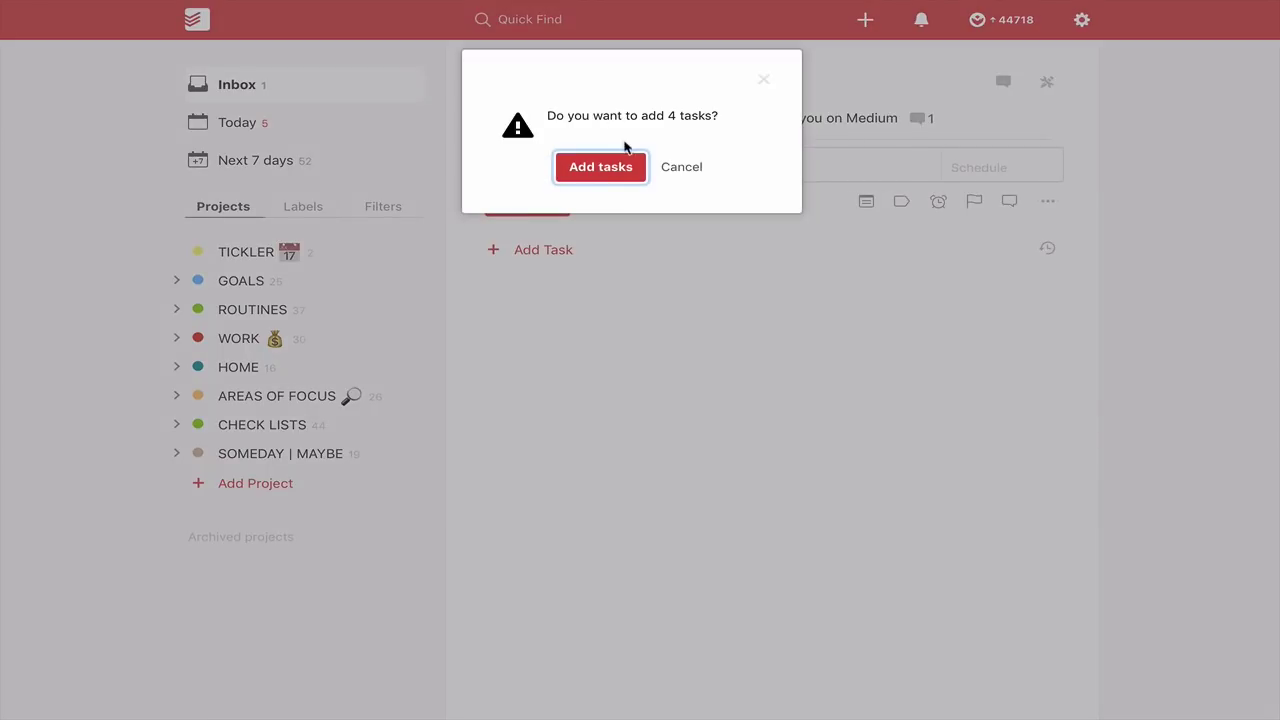
left_click(629, 172)
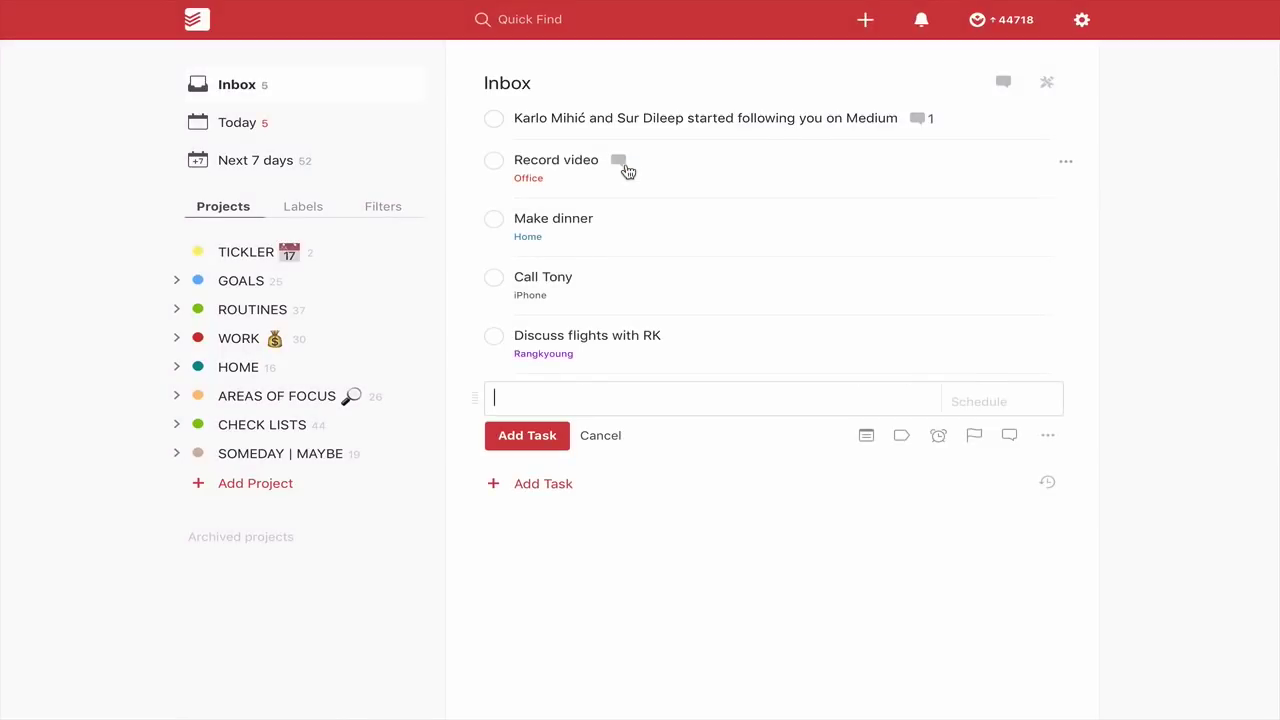
Compare the task list in OneNote with the Todoist Inbox, and dismiss the empty new task entry
key("ctrl+super+Left")
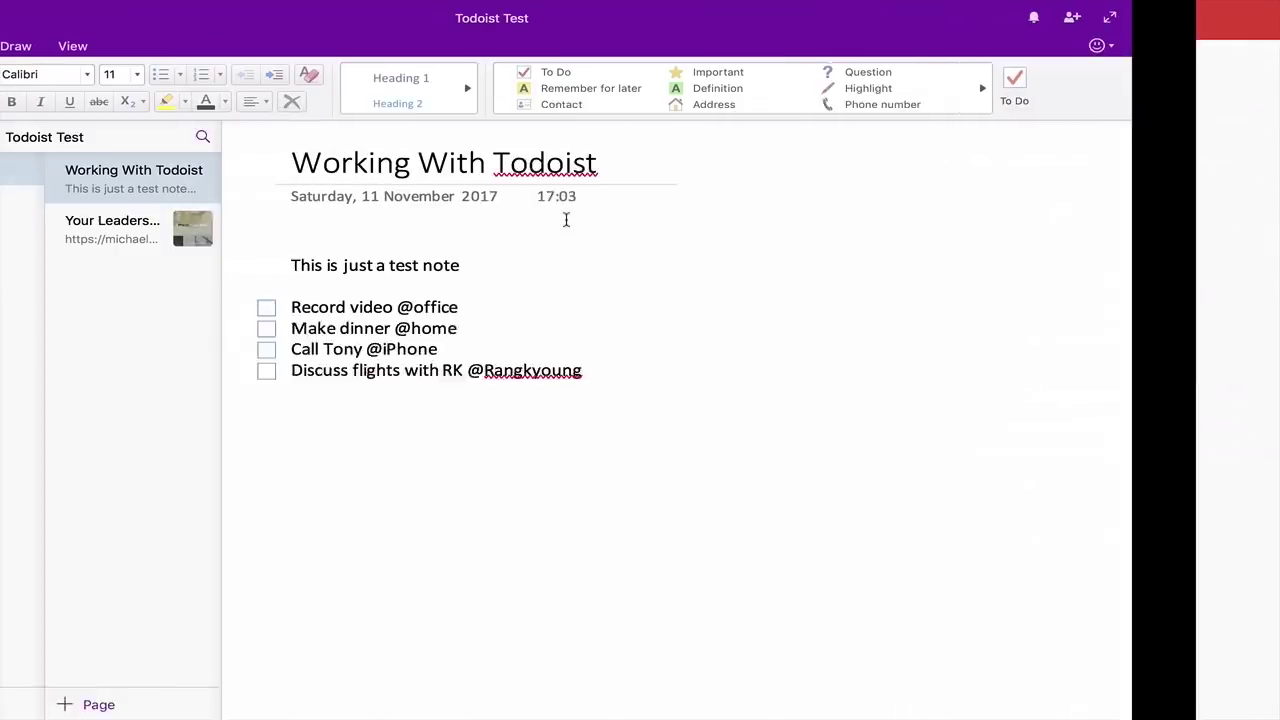
left_click(653, 486)
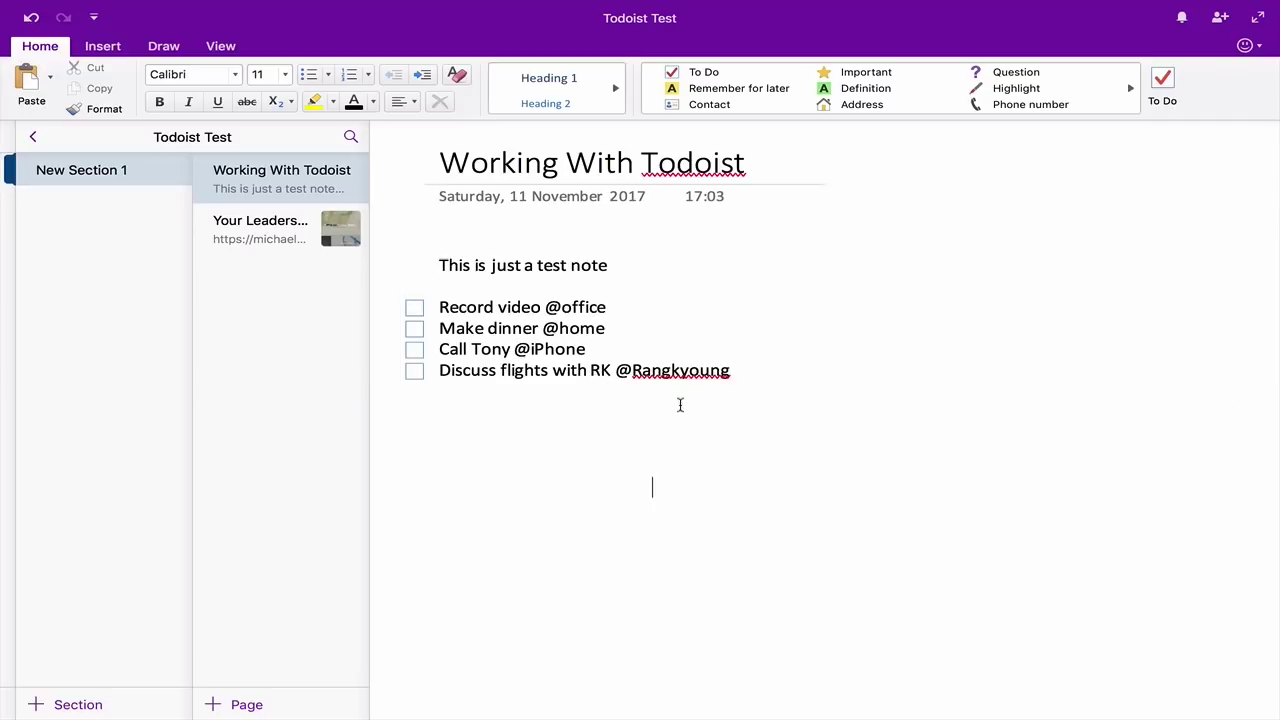
key("ctrl+super+Right")
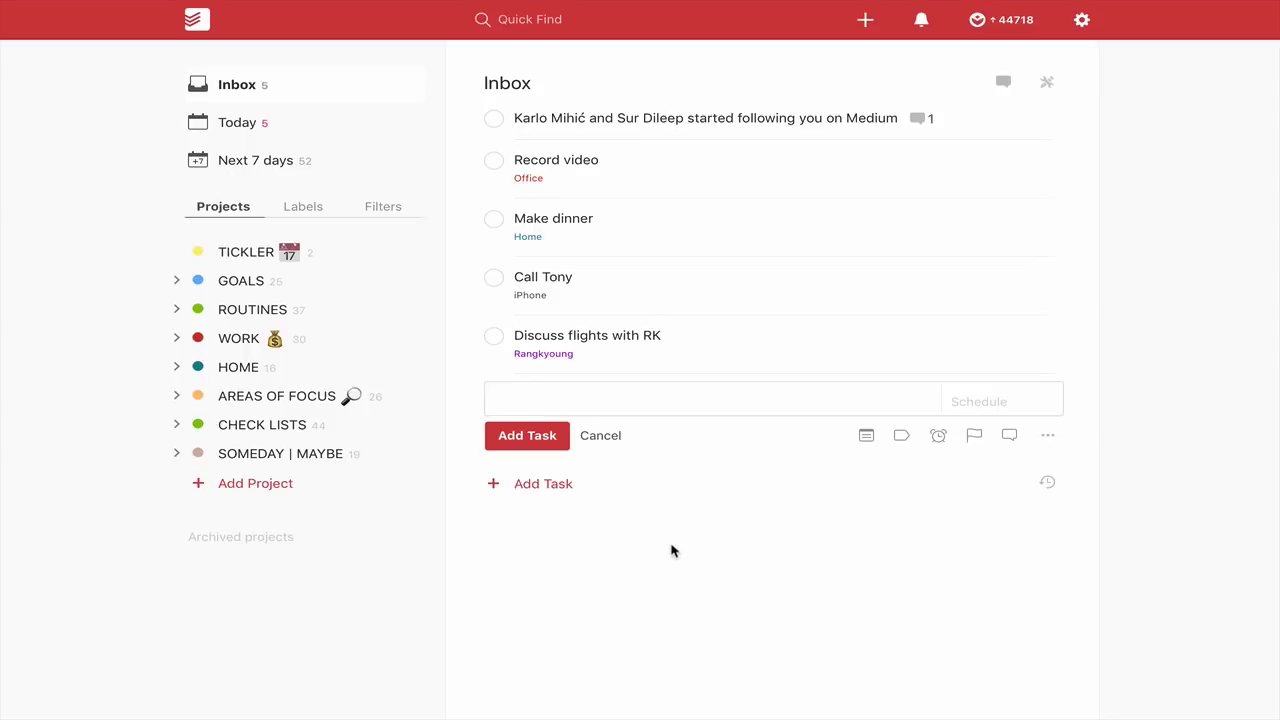
left_click(603, 437)
Switch to Safari, run a Google search for "michael hyatt" and open the michaelhyatt.com home page
key("ctrl+Left")
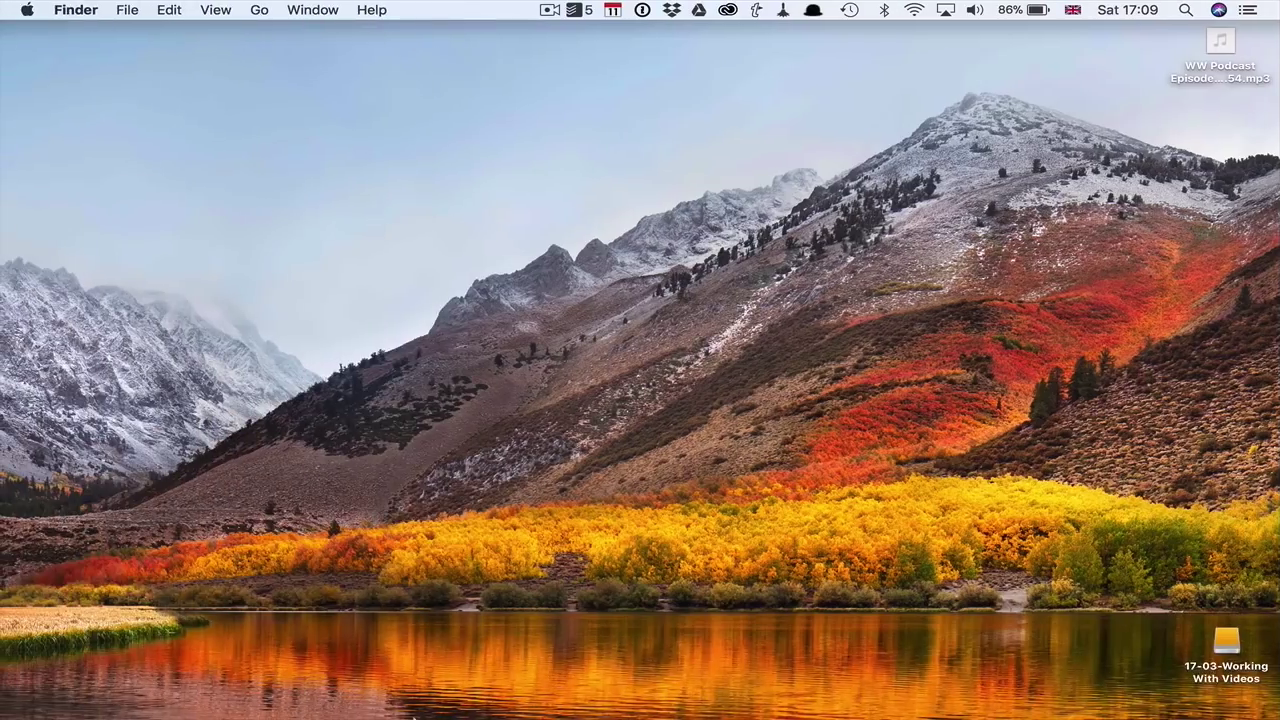
mouse_move(420, 700)
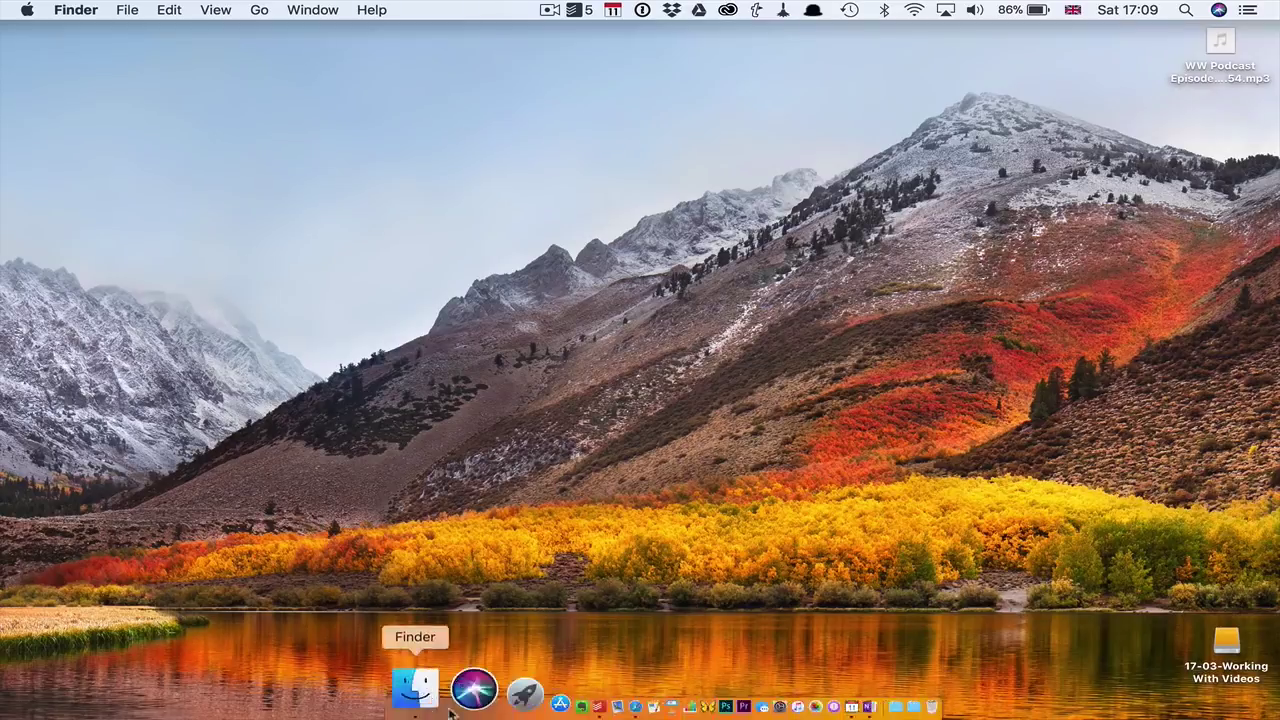
left_click(563, 666)
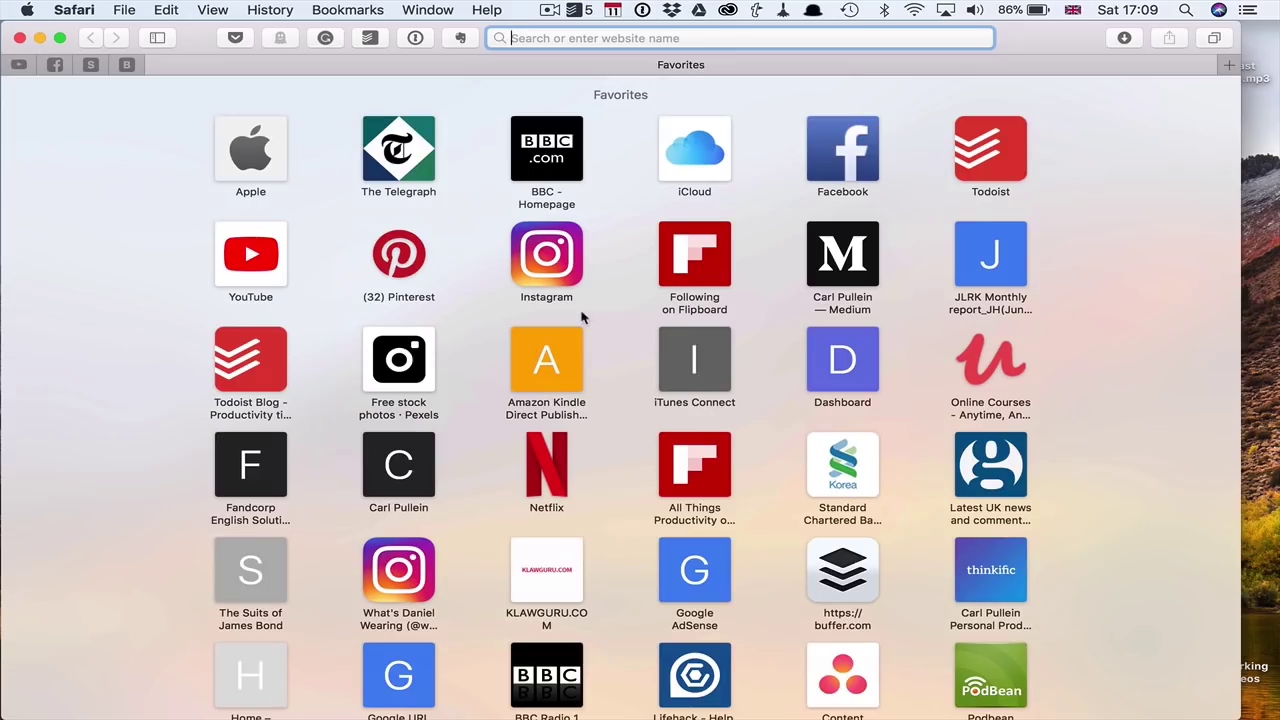
type("michael hyatt - Google Search")
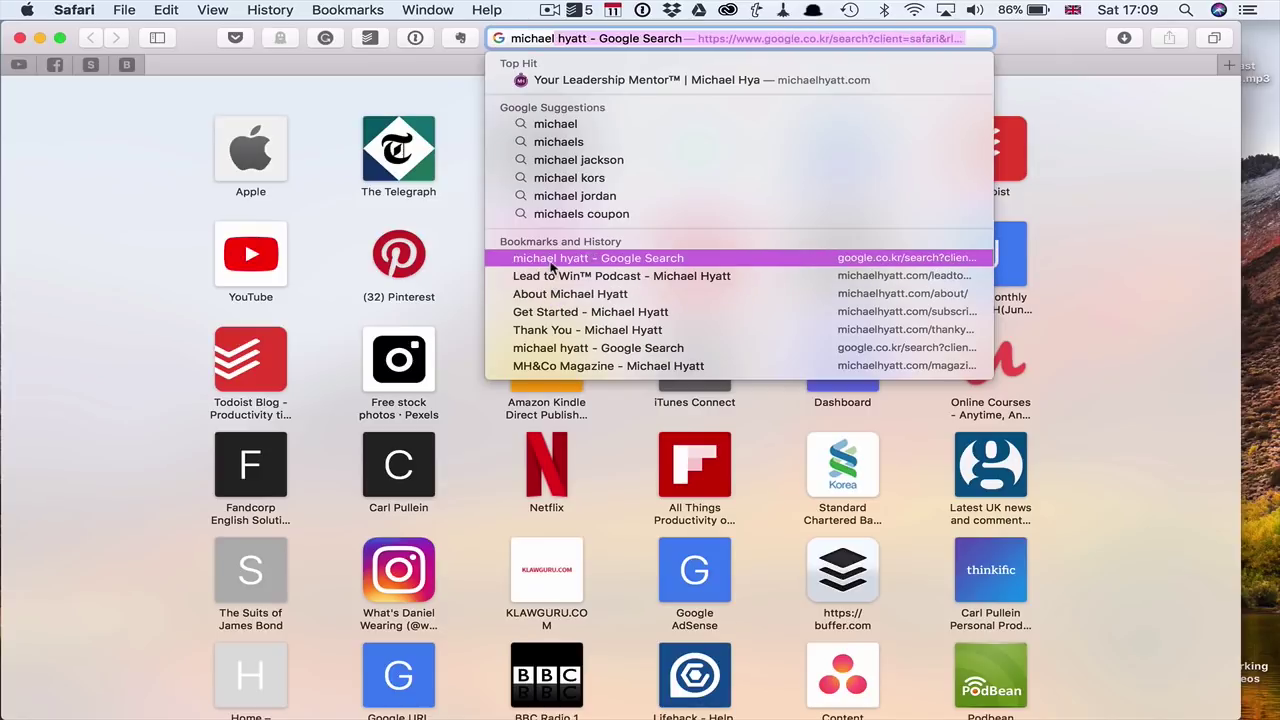
left_click(551, 262)
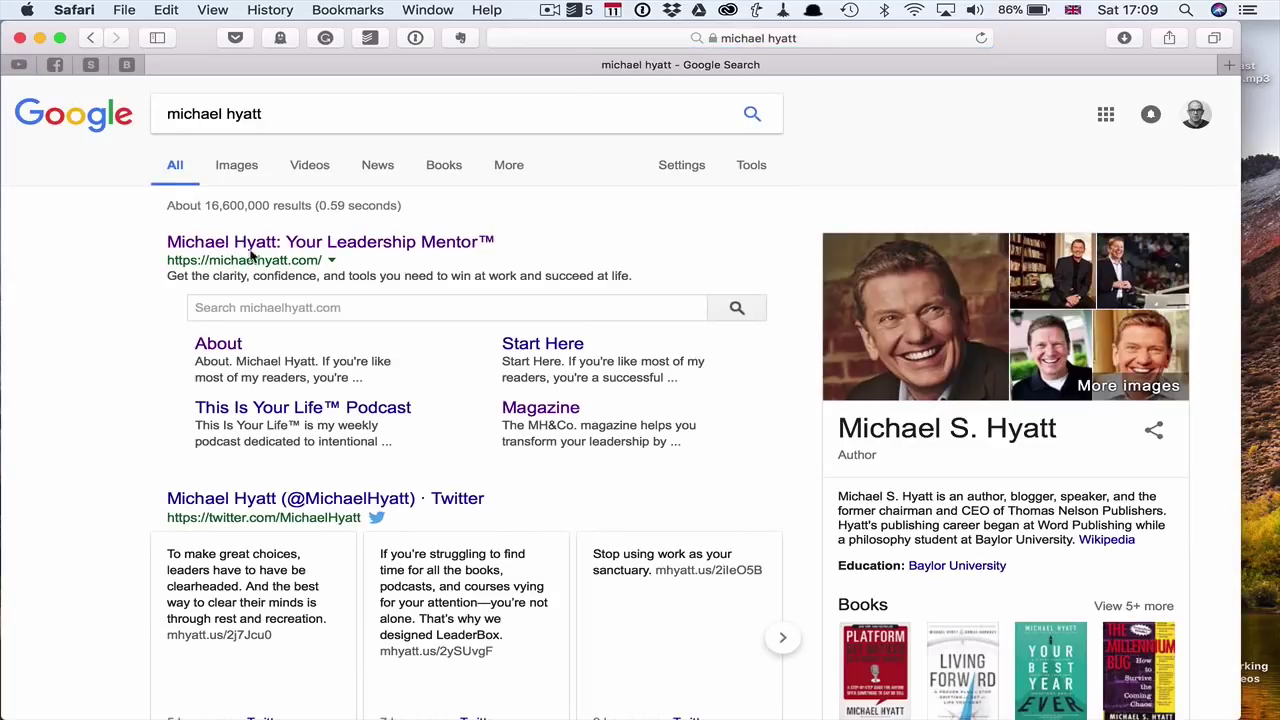
left_click(260, 242)
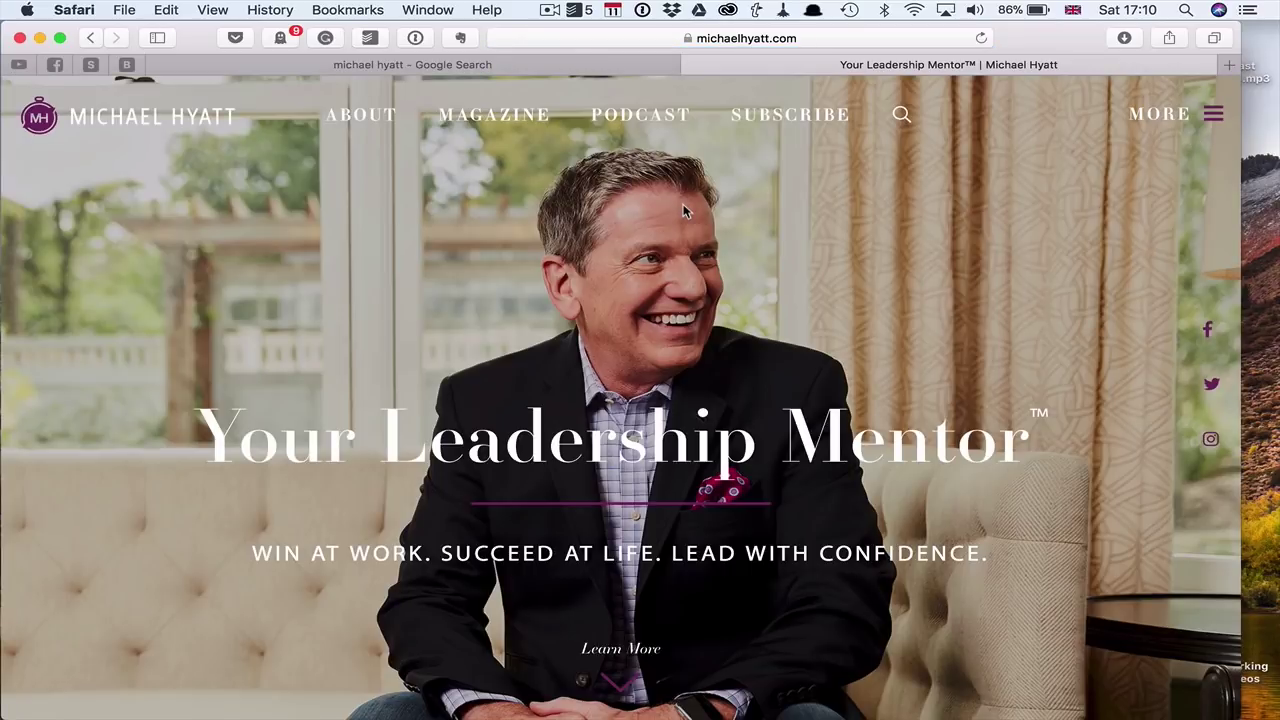
Share the michaelhyatt.com page to OneNote, in the Todoist Test notebook's New Section 1
left_click(1169, 40)
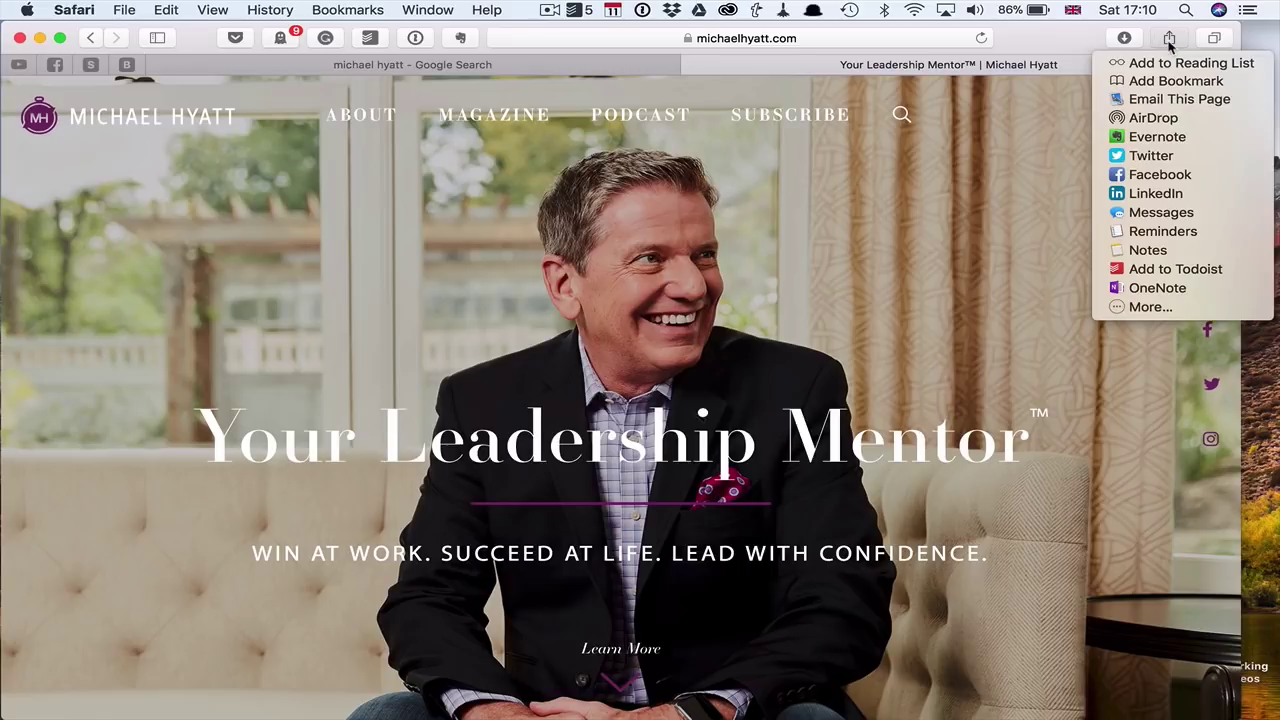
left_click(1146, 298)
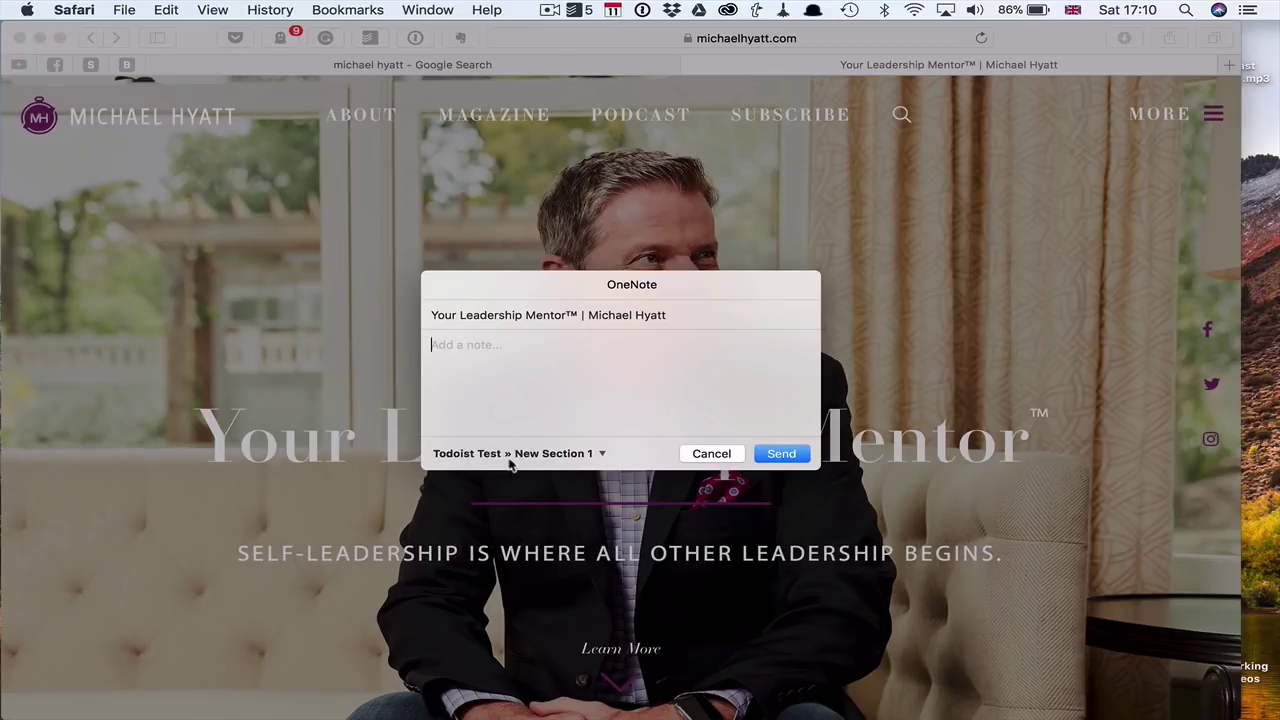
left_click(604, 455)
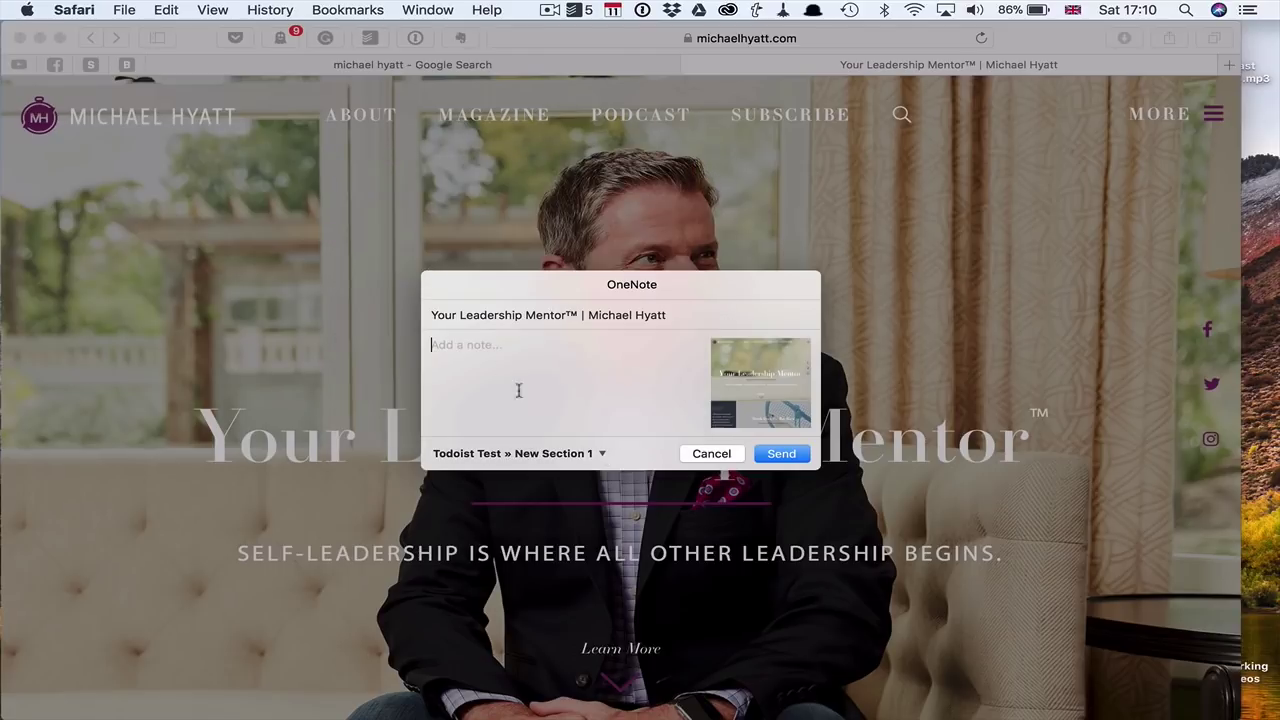
left_click(776, 455)
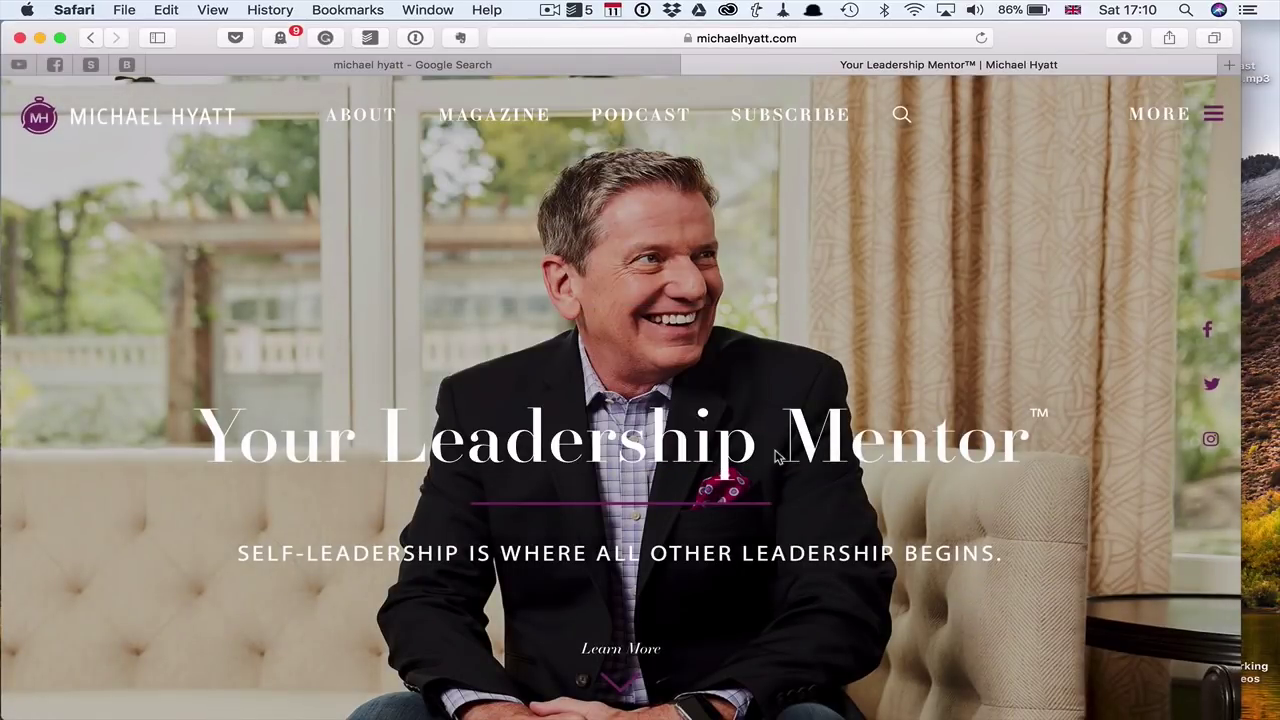
Switch to OneNote, open the newly clipped "Your Leadership Mentor" page and review its captured content
key("ctrl+Right")
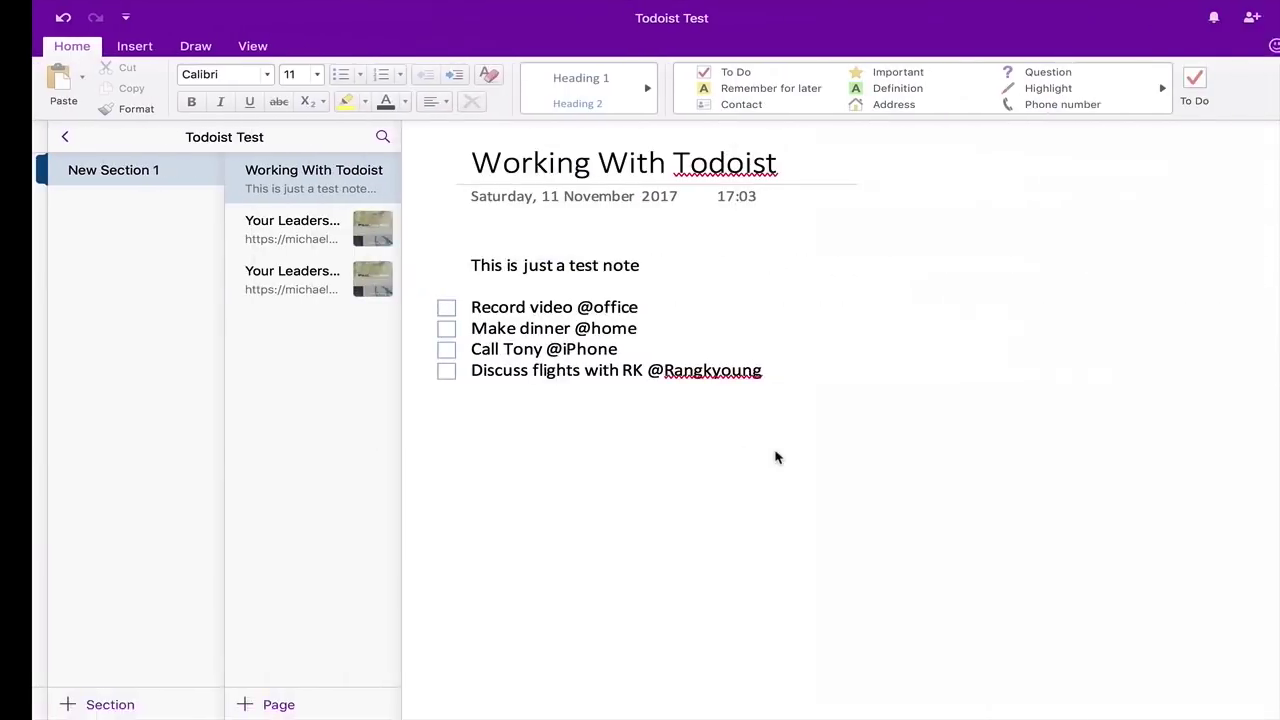
left_click(253, 293)
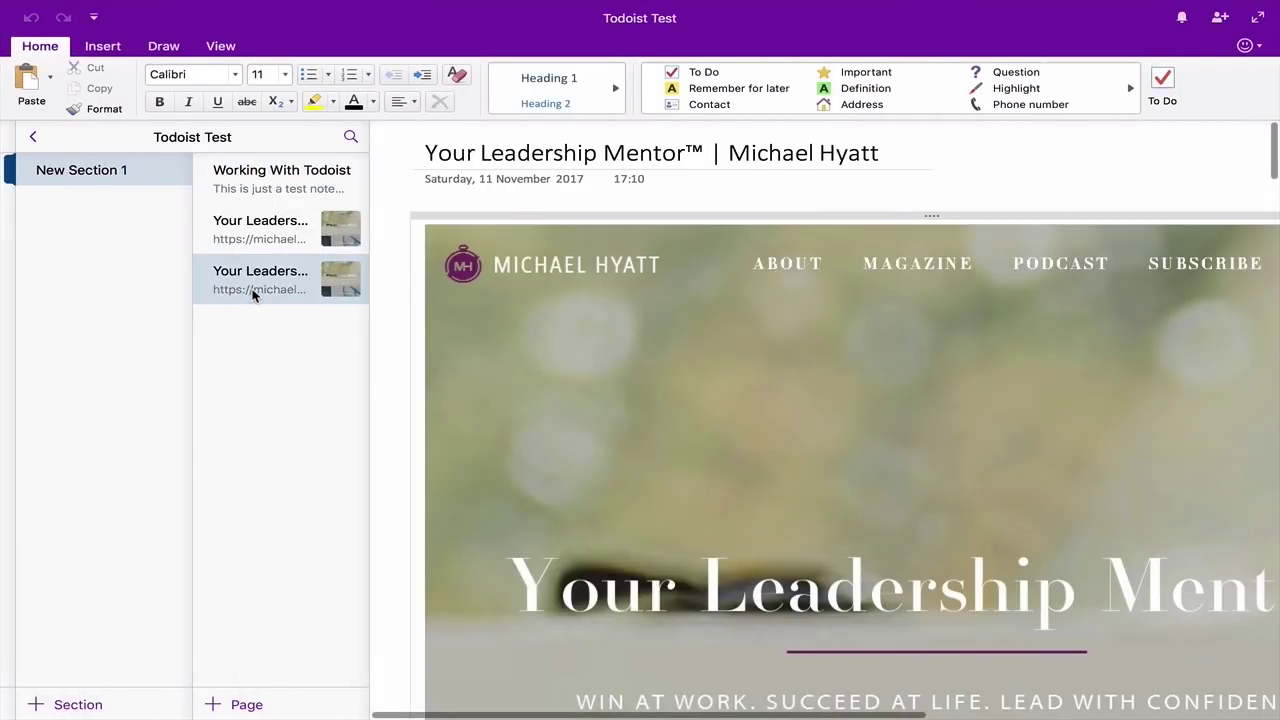
key("super+minus")
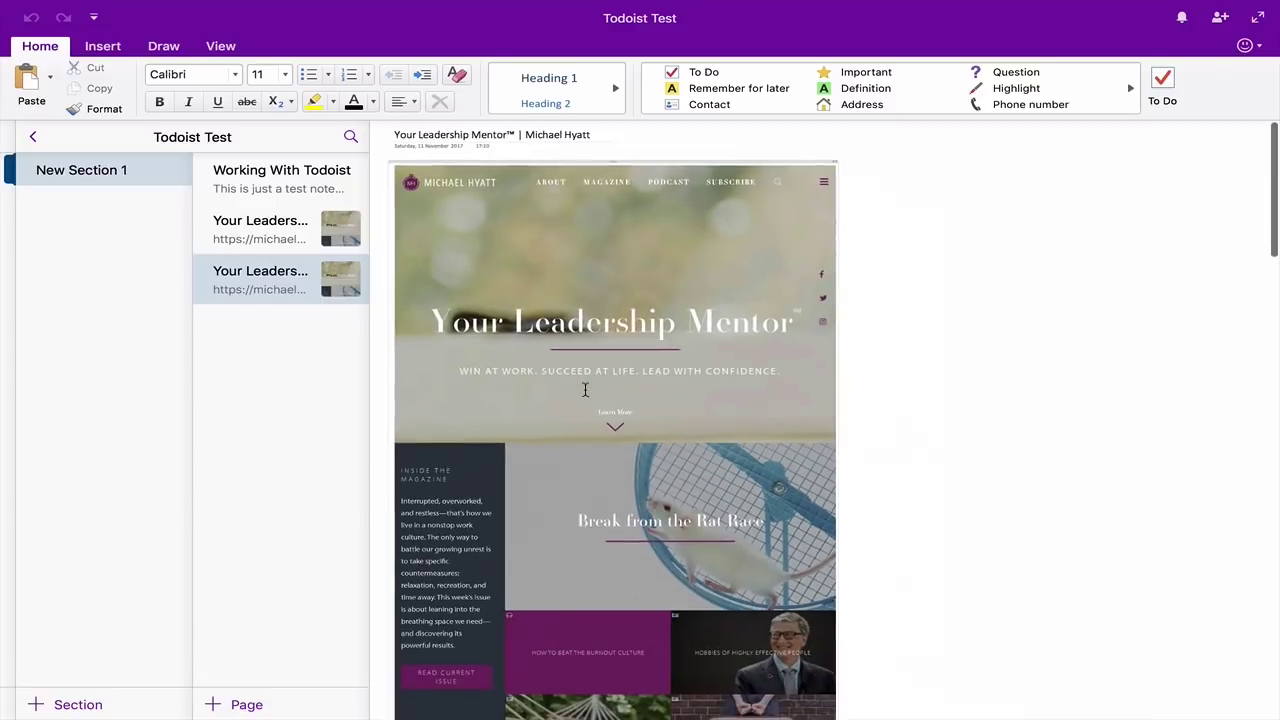
scroll(585, 390, "down", 15)
scroll(585, 390, "up", 15)
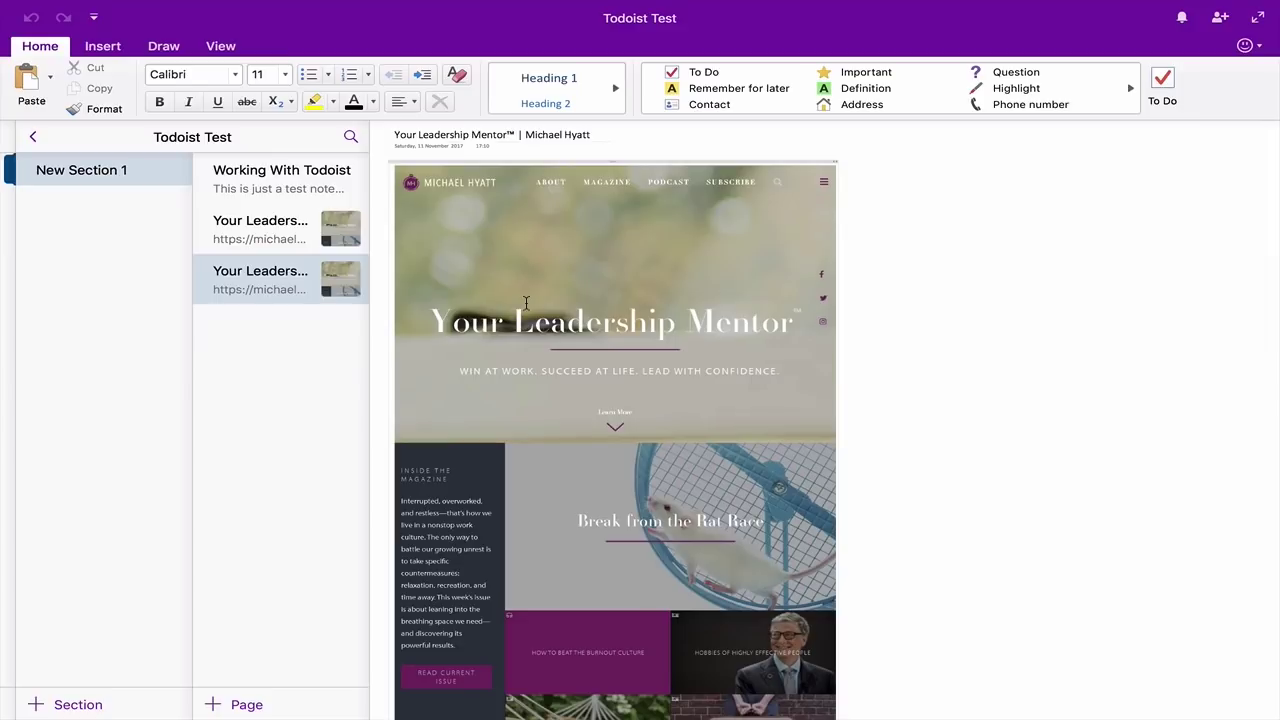
Return to the "Working With Todoist" page and copy the view and edit link to the notebook
left_click(257, 171)
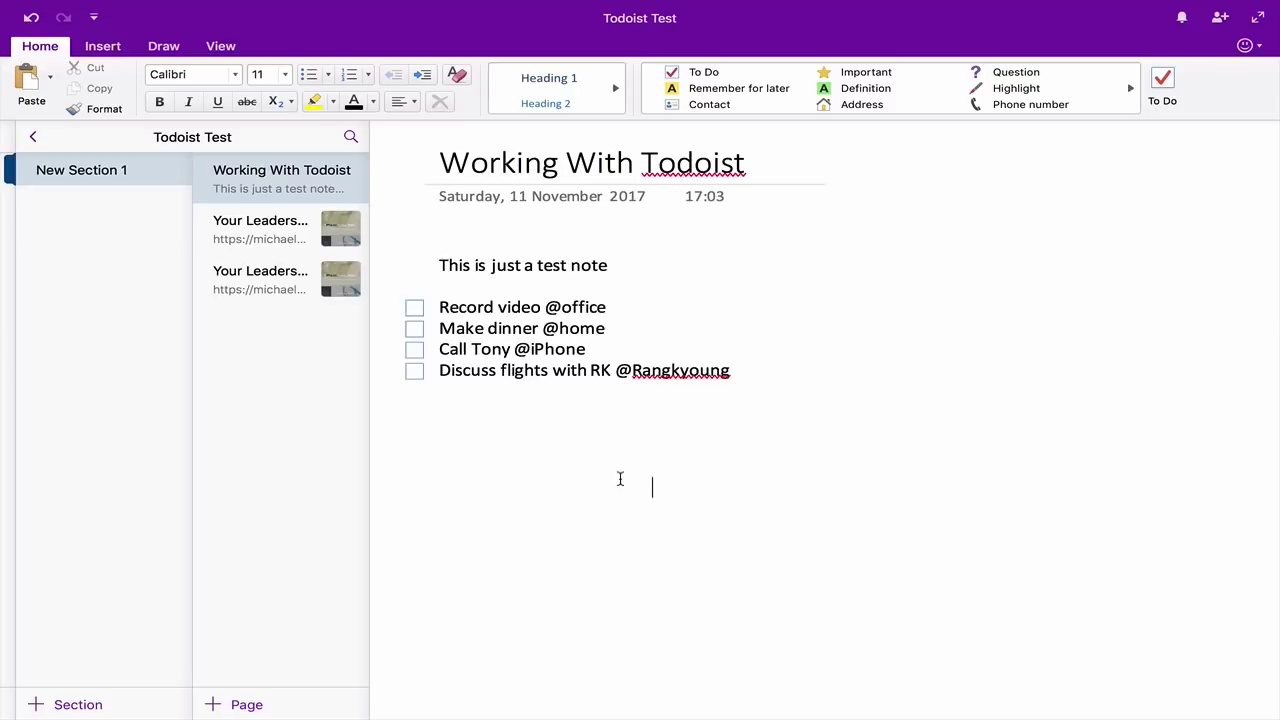
mouse_move(243, 5)
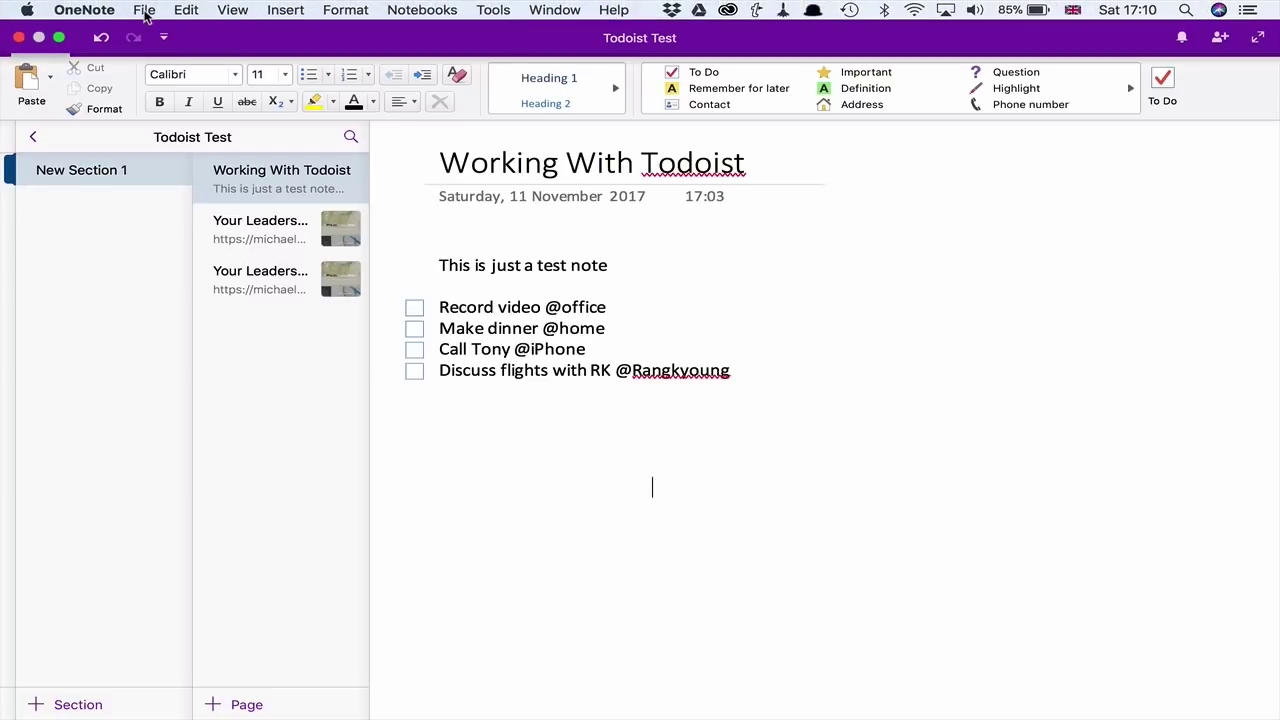
left_click(145, 11)
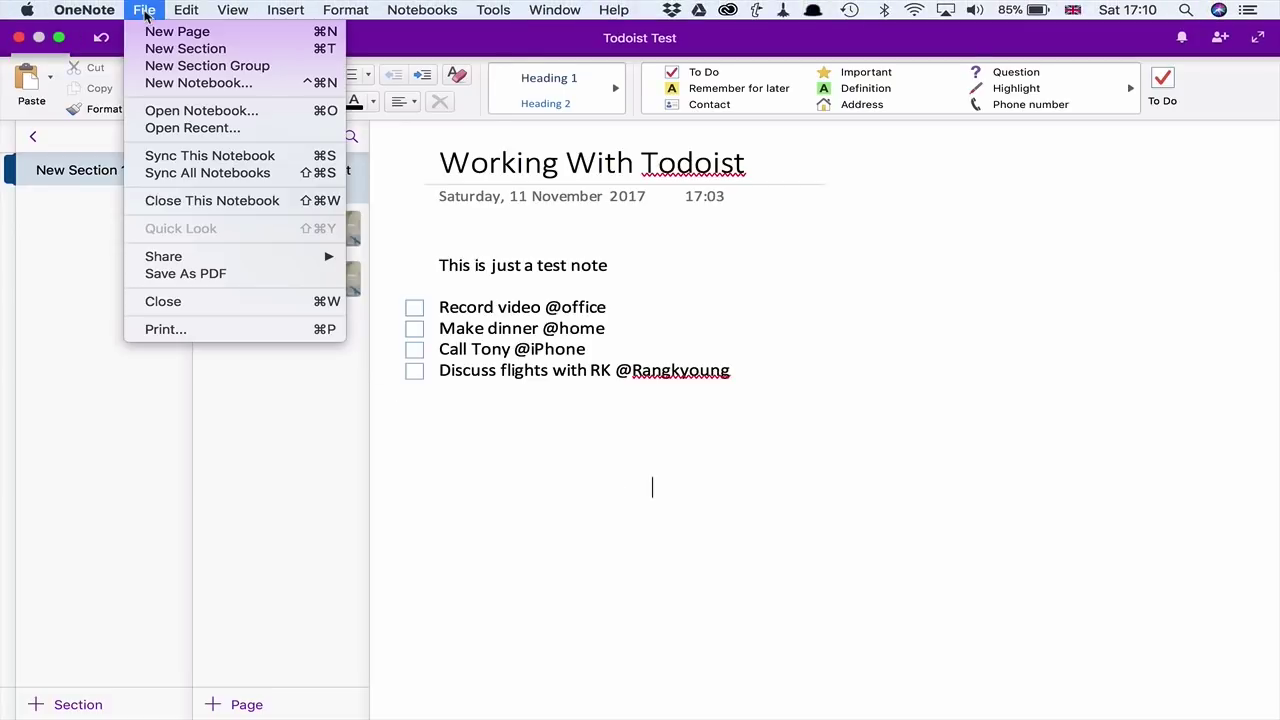
mouse_move(178, 12)
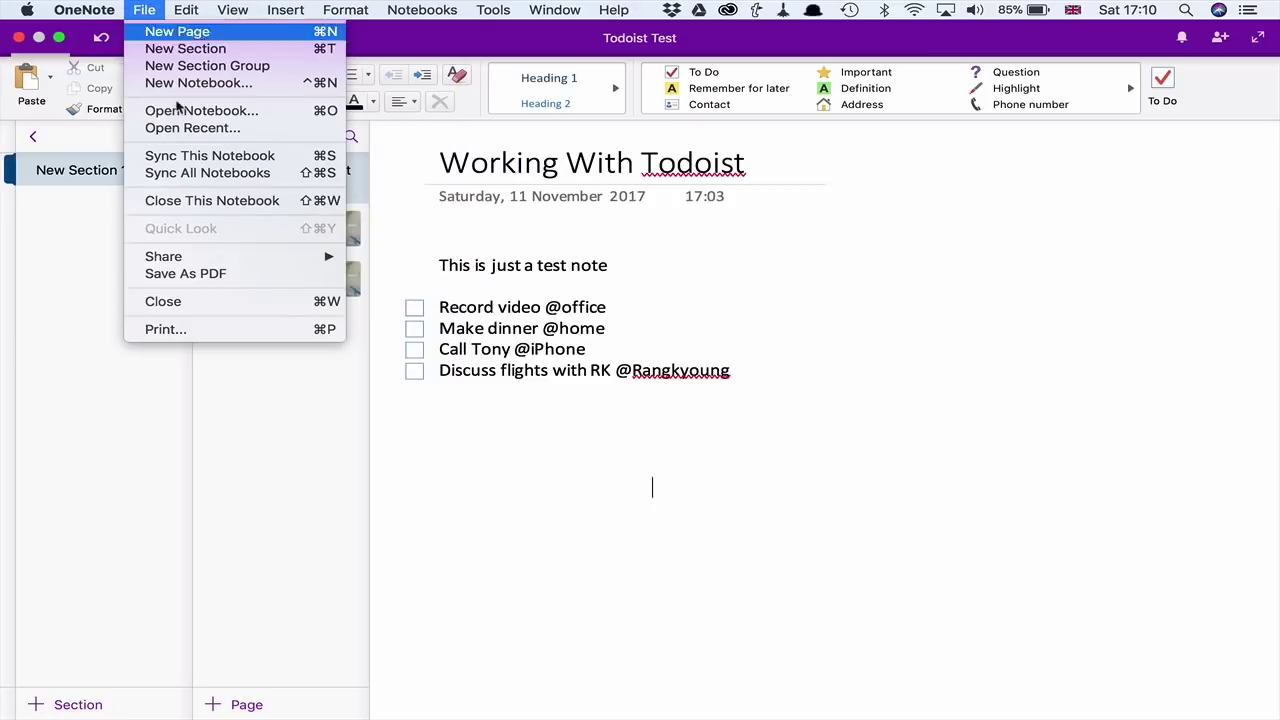
mouse_move(199, 259)
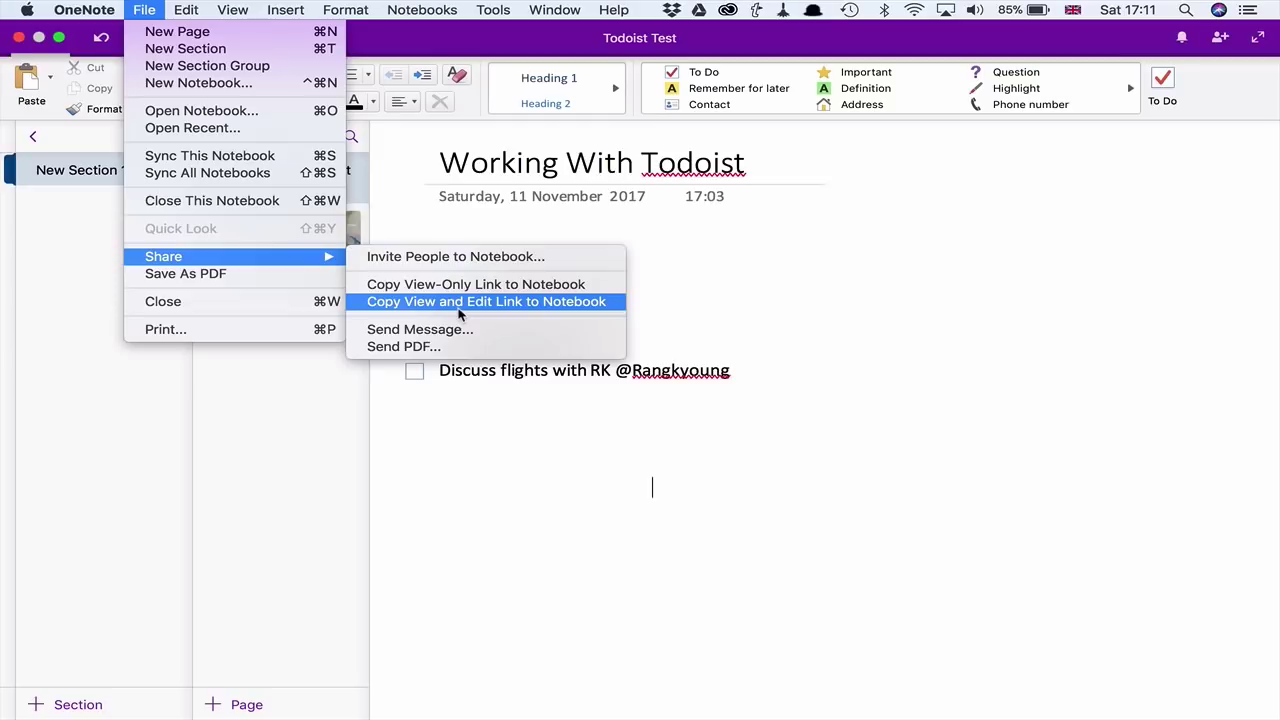
key("alt")
key("alt")
left_click(459, 302)
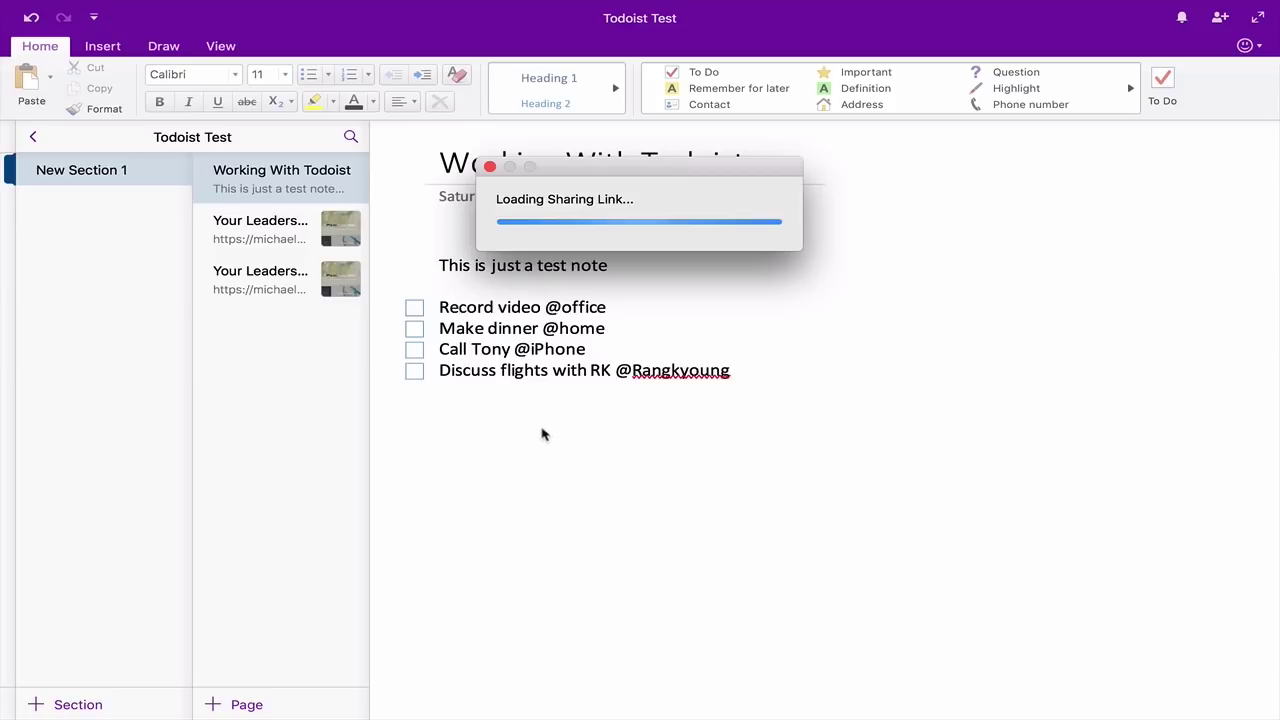
Switch to Todoist and draft an Inbox task reading "(Review meeting notes from Saturday)", with Saturday kept as plain text rather than a due date
key("ctrl+Right")
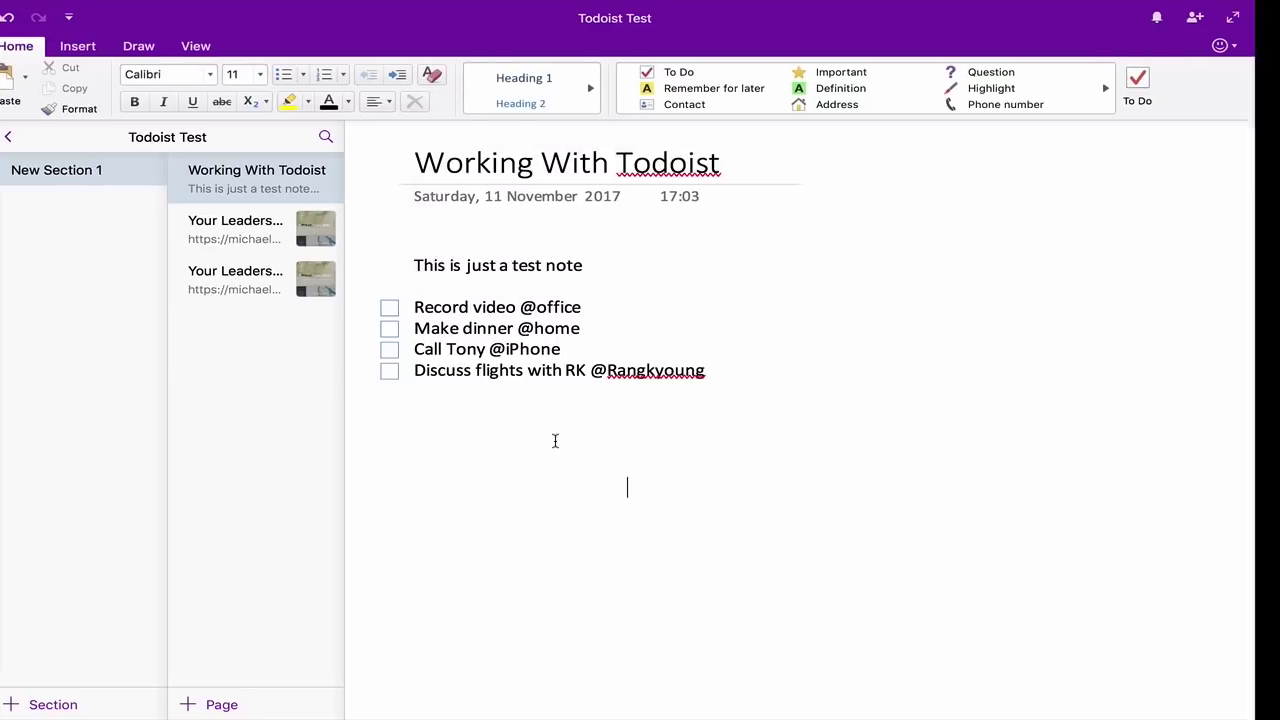
left_click(528, 391)
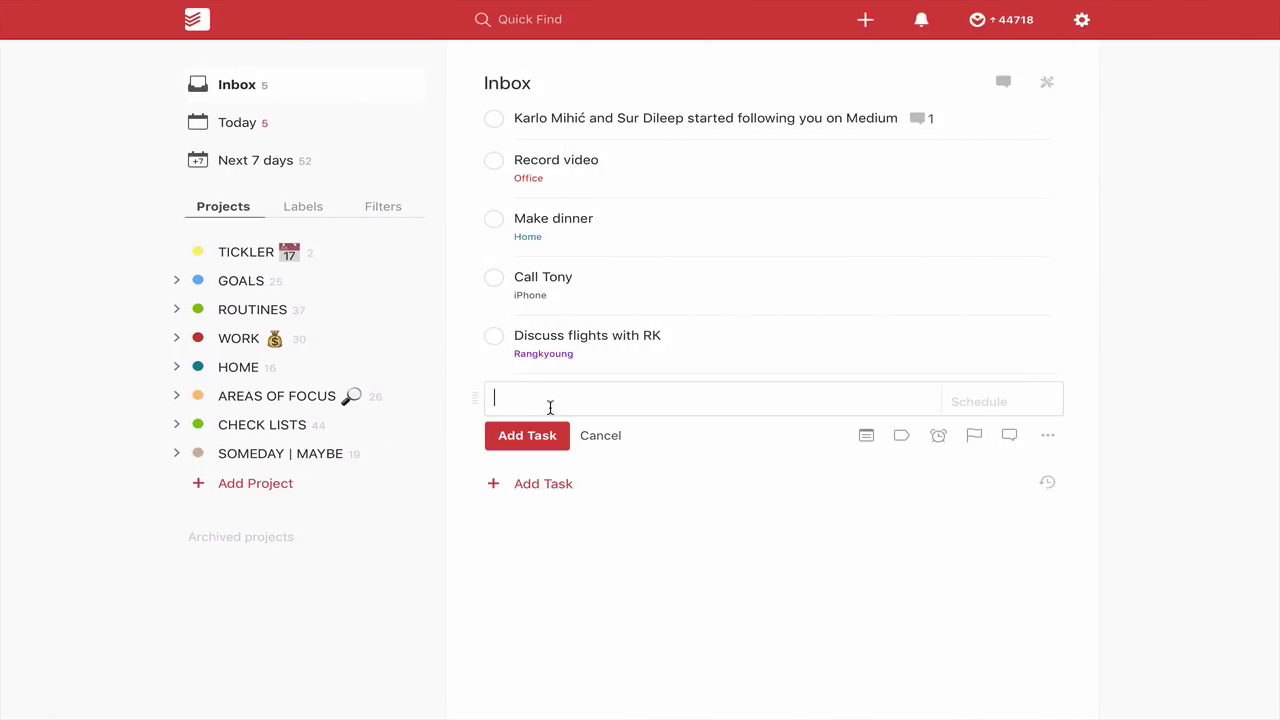
type("Review meeting notes from ")
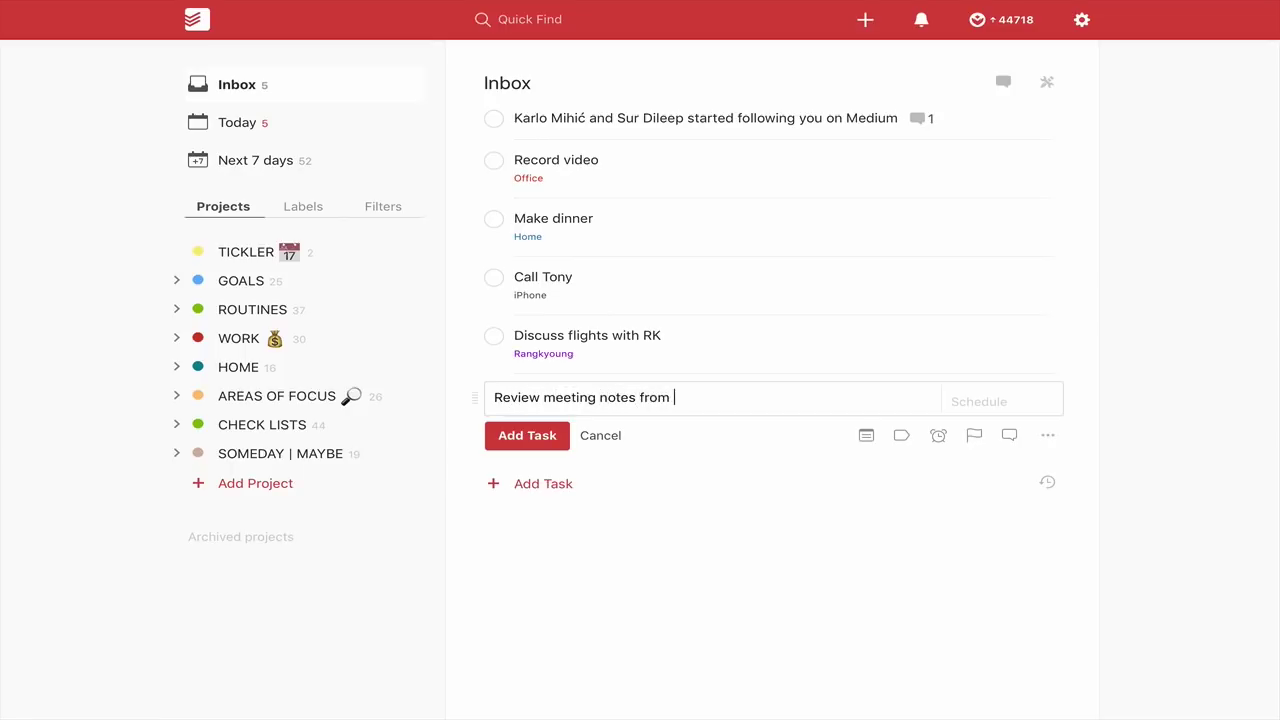
type("Saturday")
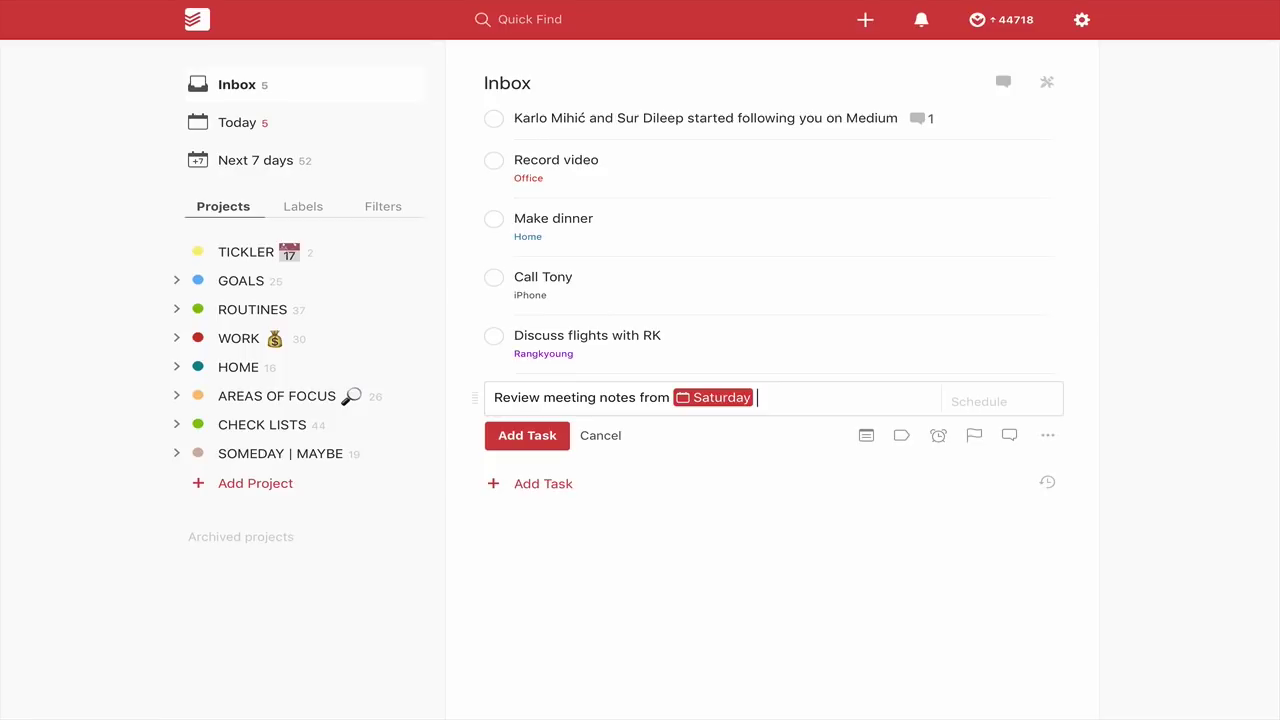
left_click(705, 401)
left_click(494, 400)
type("(")
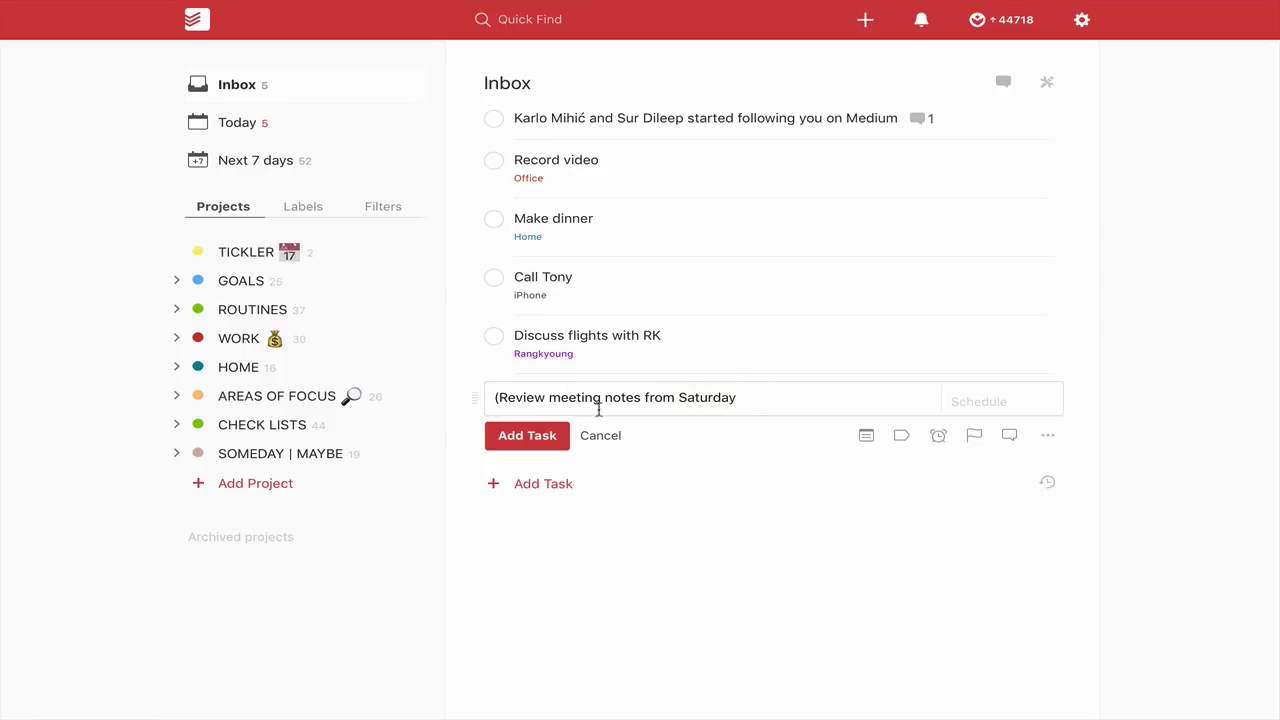
left_click(735, 398)
type(")")
Insert the copied notebook link before the bracketed text, add the task to the Inbox and open its link
left_click(490, 397)
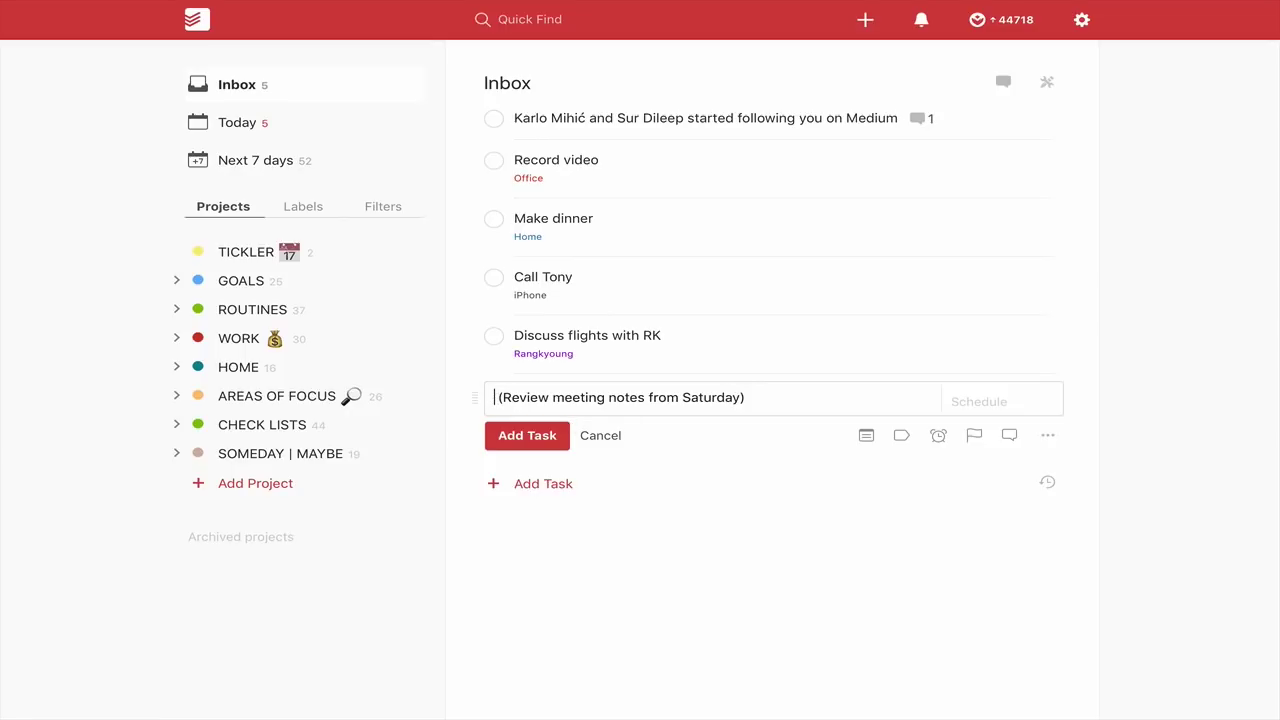
key("ctrl+v")
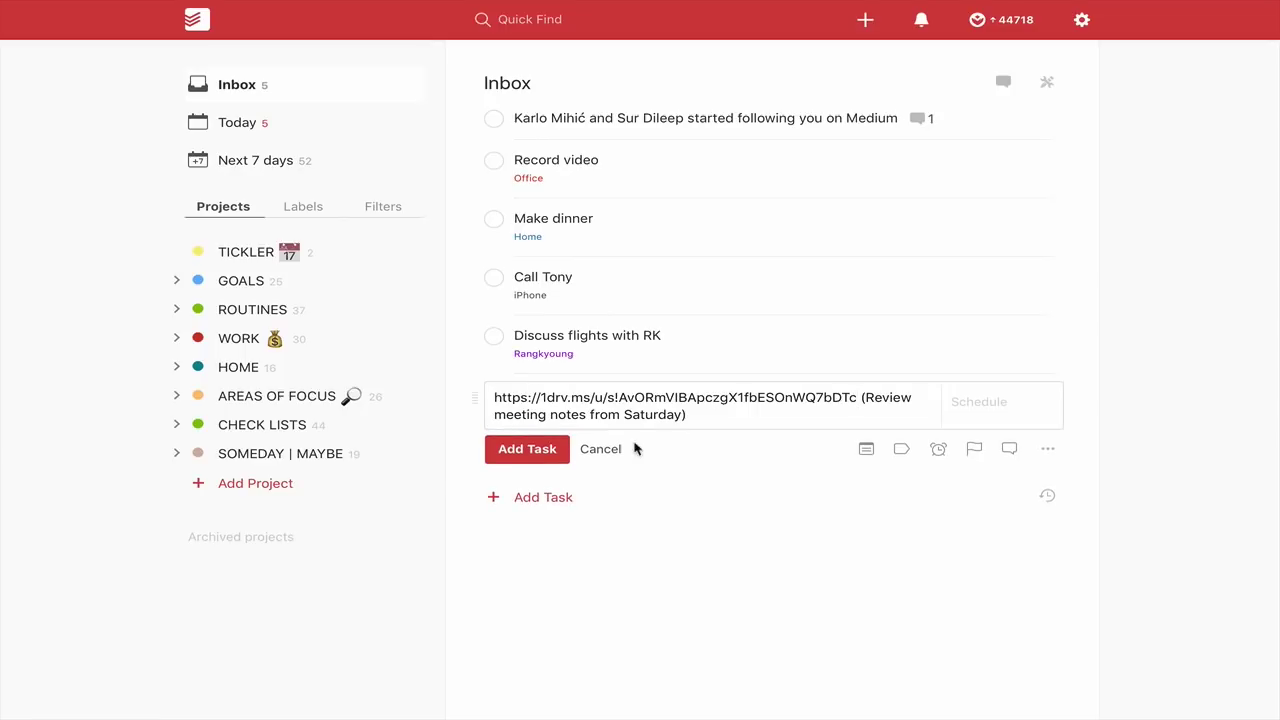
left_click(527, 449)
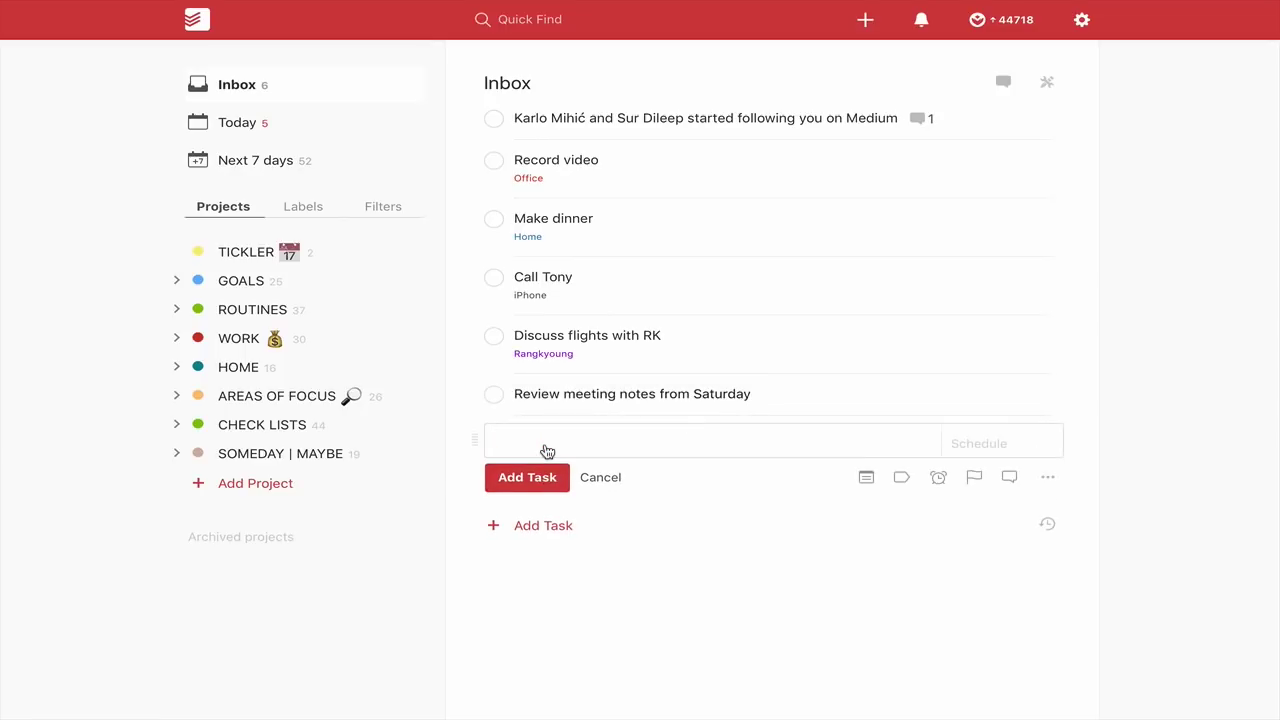
left_click(585, 398)
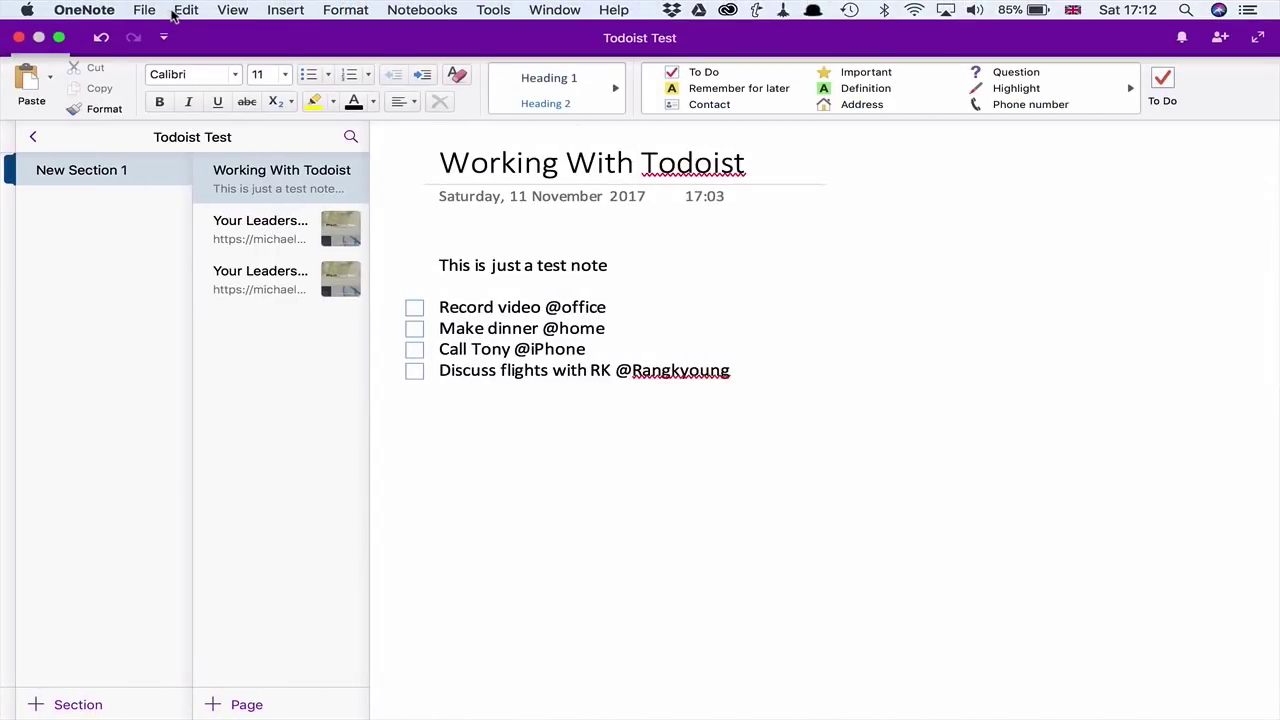
In OneNote, sync the Todoist Test notebook and copy its view and edit link
left_click(142, 12)
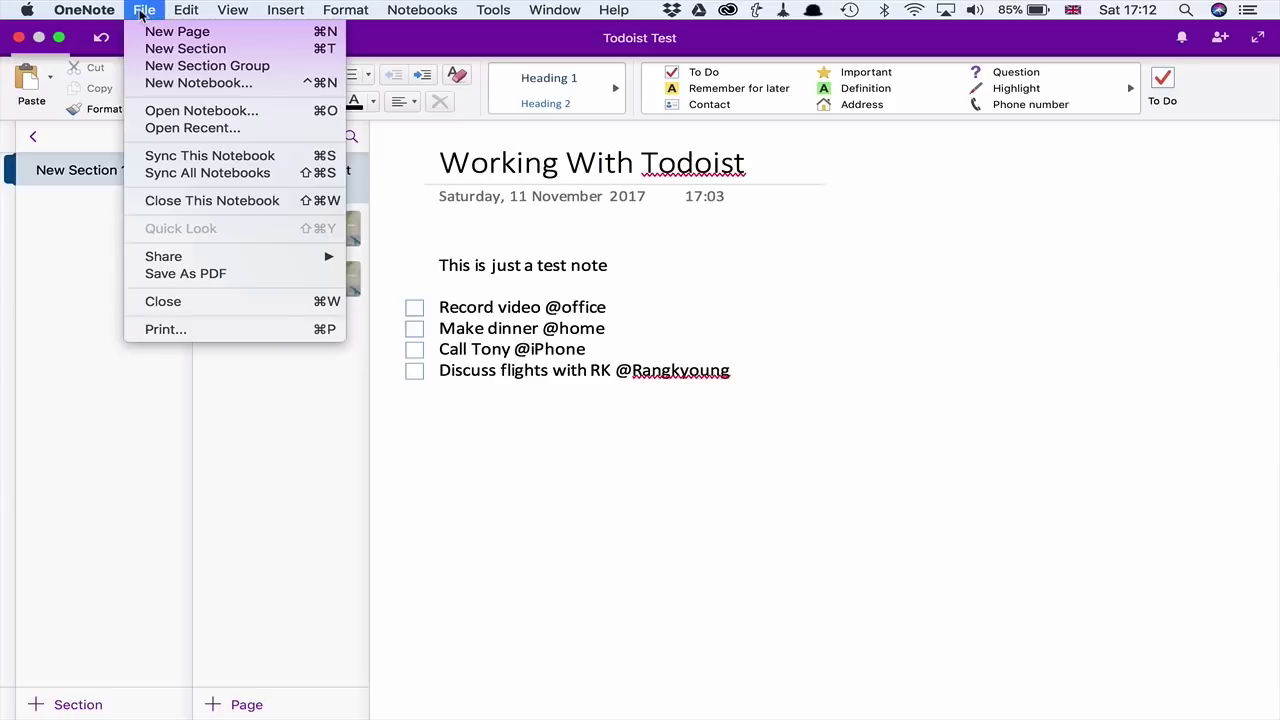
left_click(210, 155)
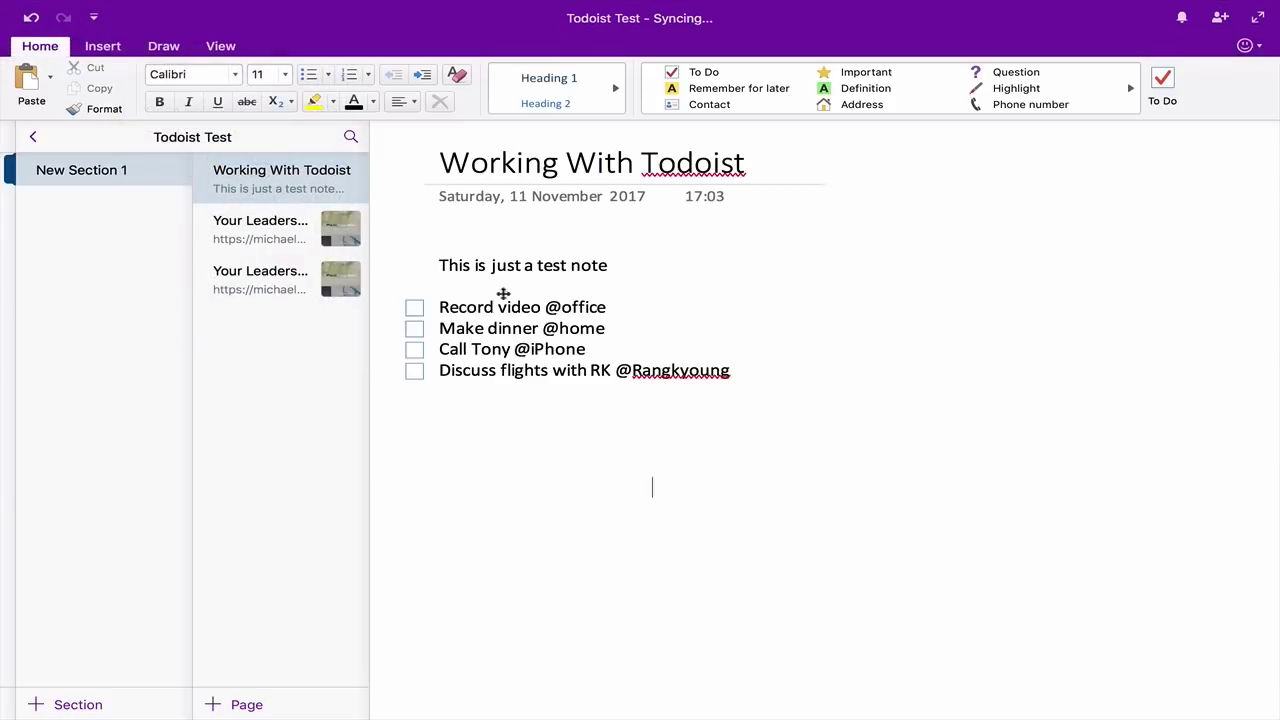
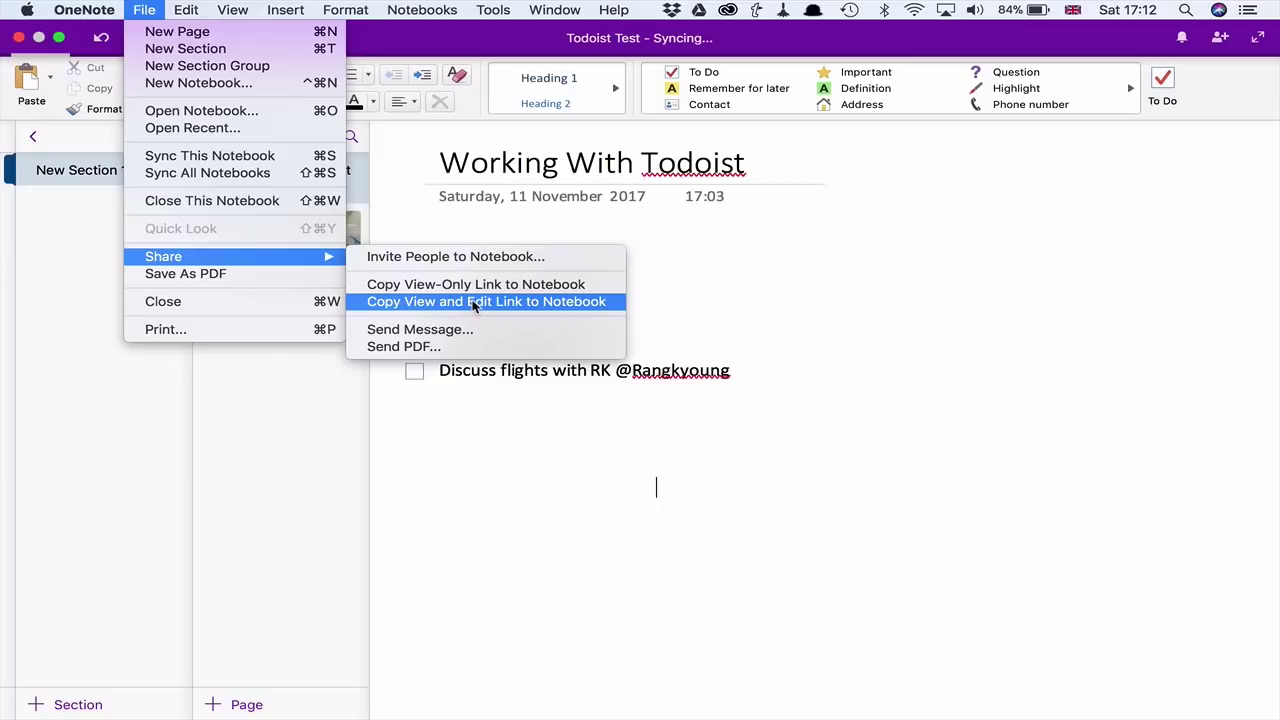
left_click(474, 302)
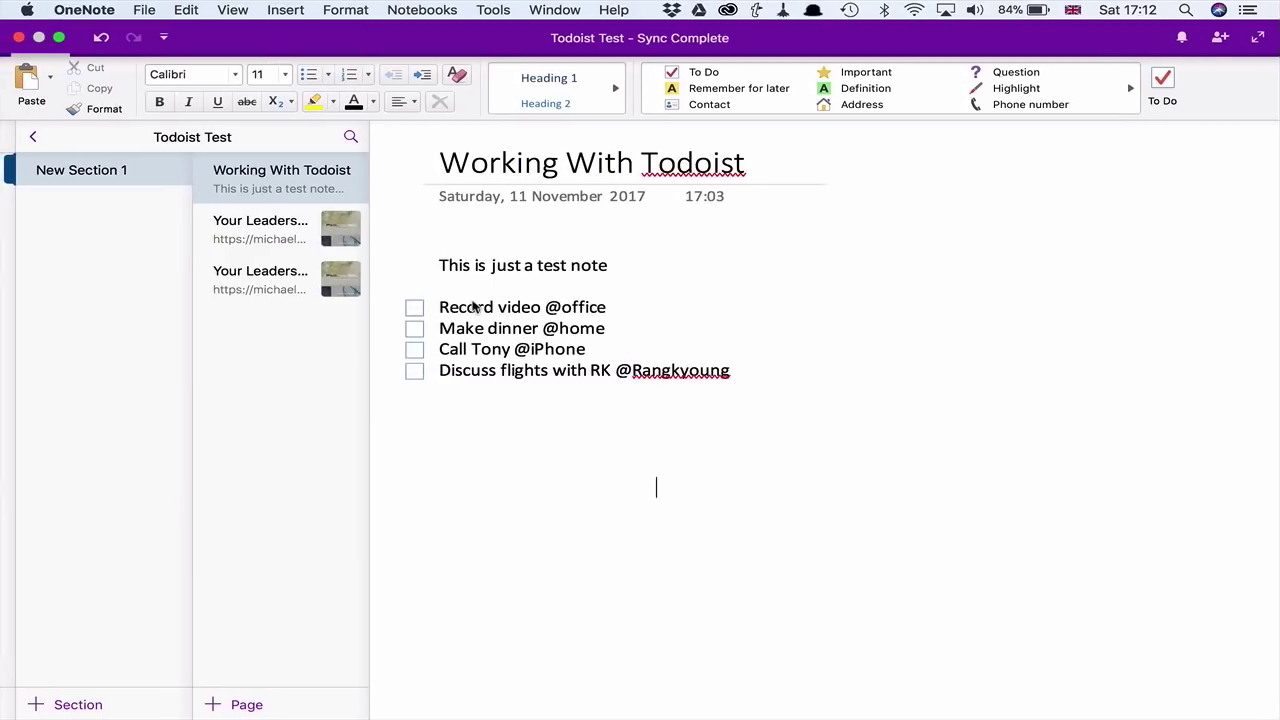
Return to Todoist, open the link of the "Review meeting notes from Saturday" task and dismiss the empty new-task entry
key("ctrl+Left")
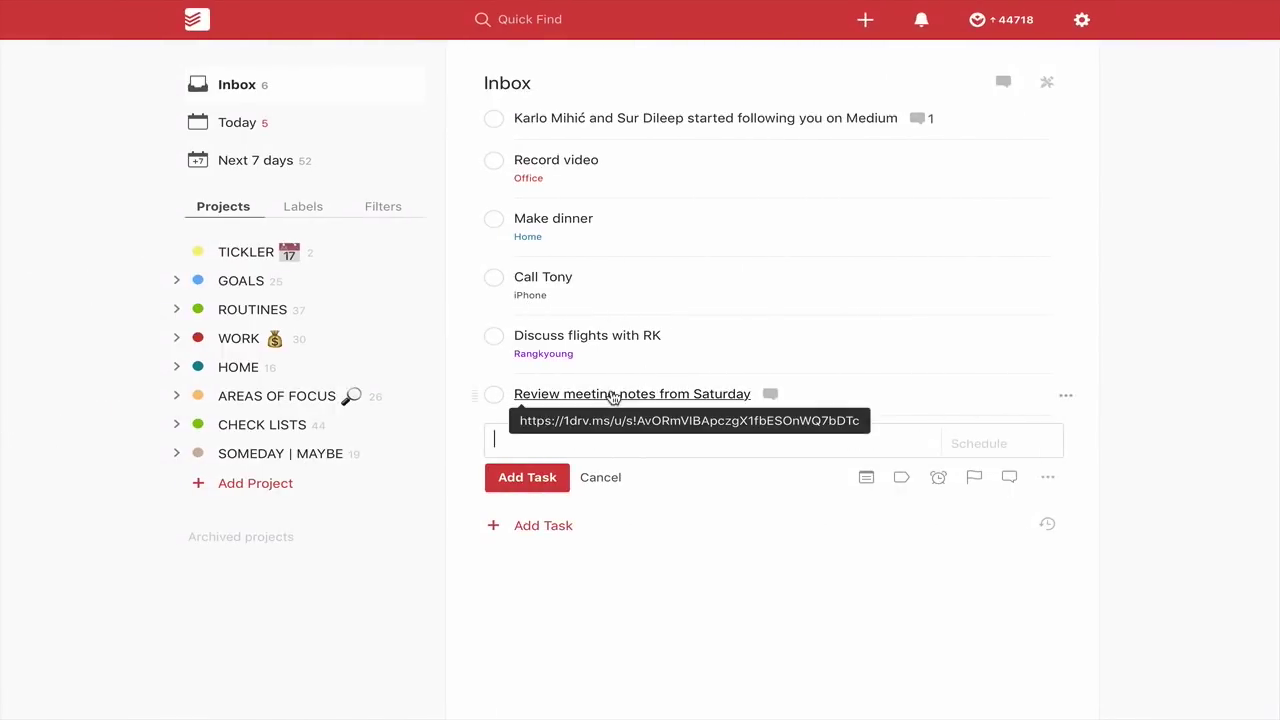
left_click(613, 397)
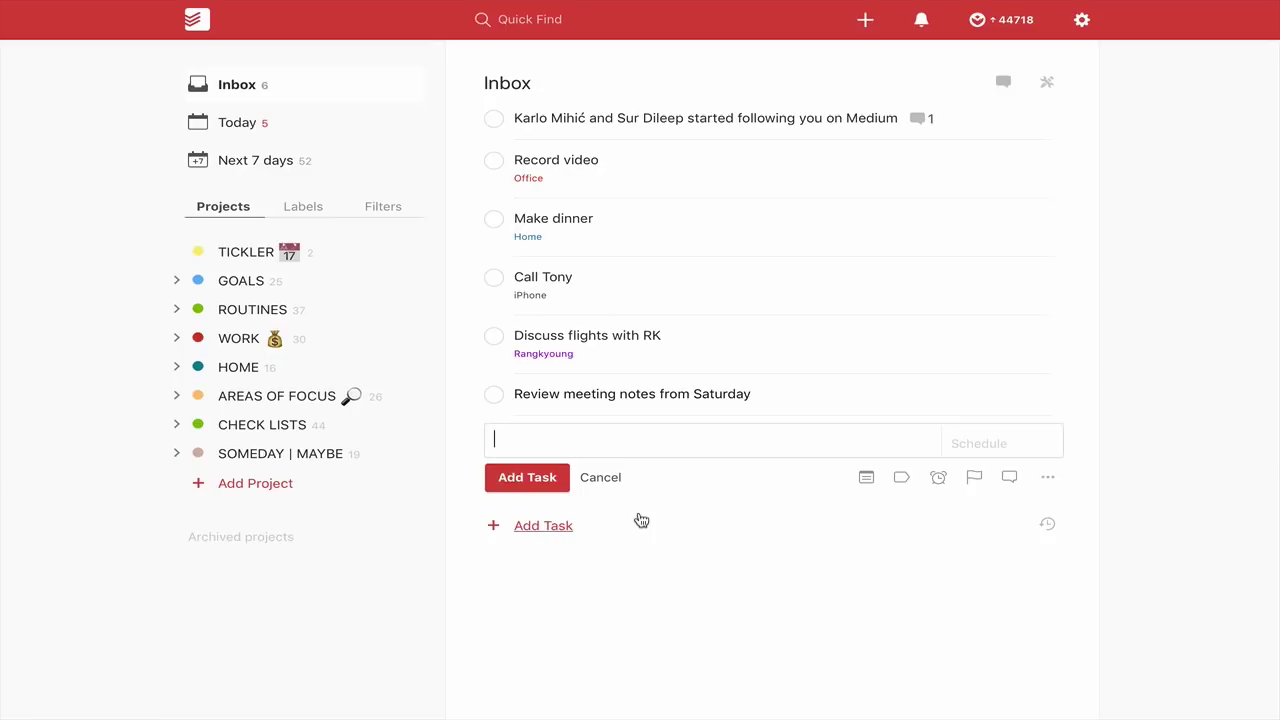
left_click(600, 478)
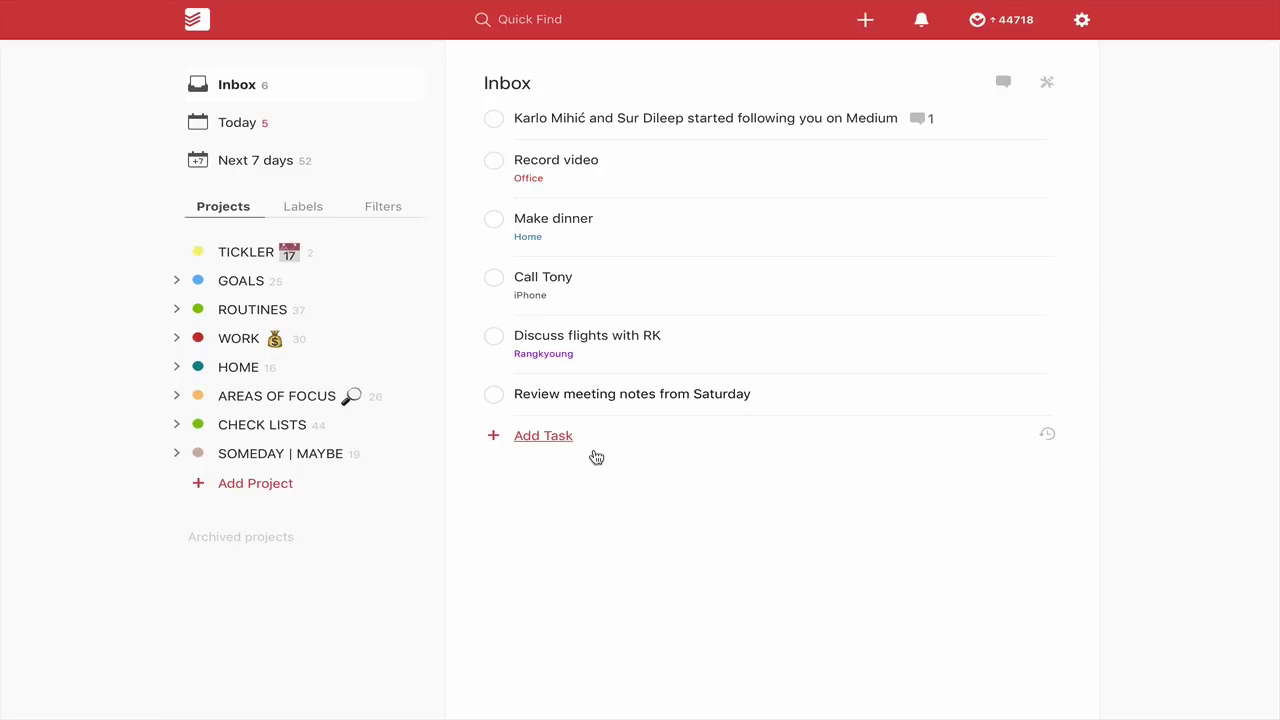
Switch to Safari, look through the clipped "Your Leadership Mentor" page in OneNote Online and go back to the "Working With Todoist" page
key("ctrl+Left")
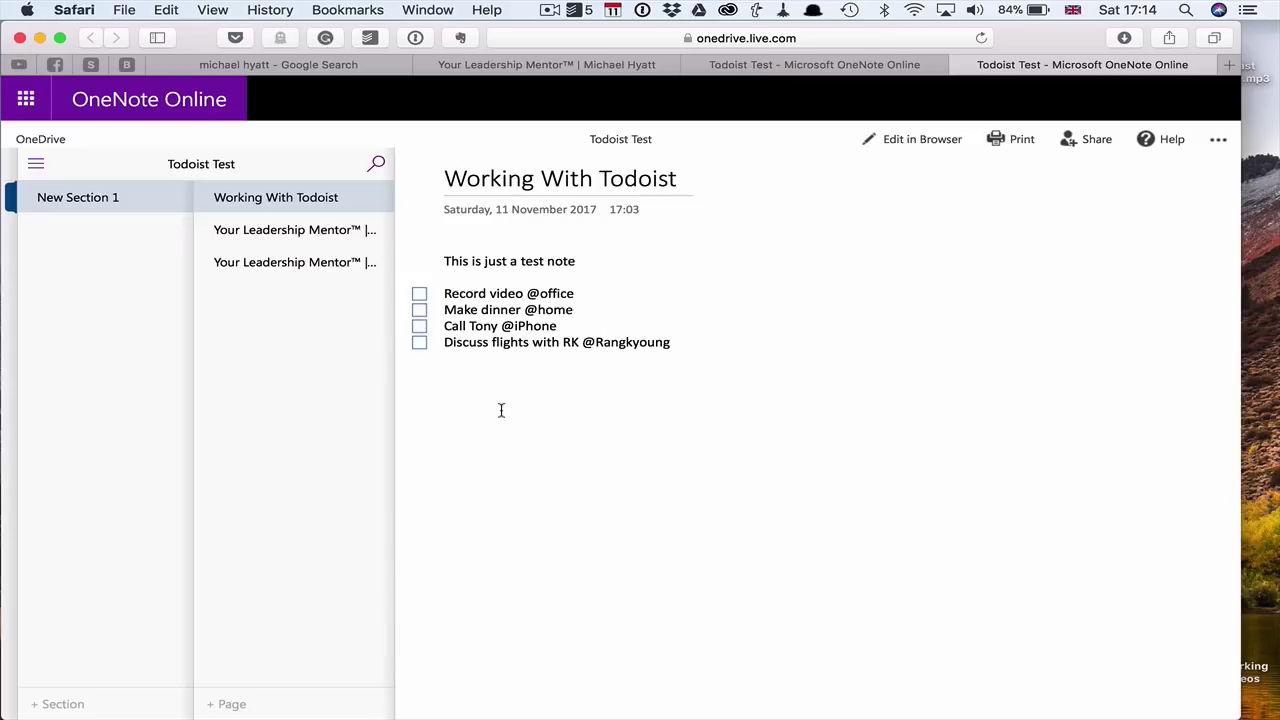
left_click(295, 233)
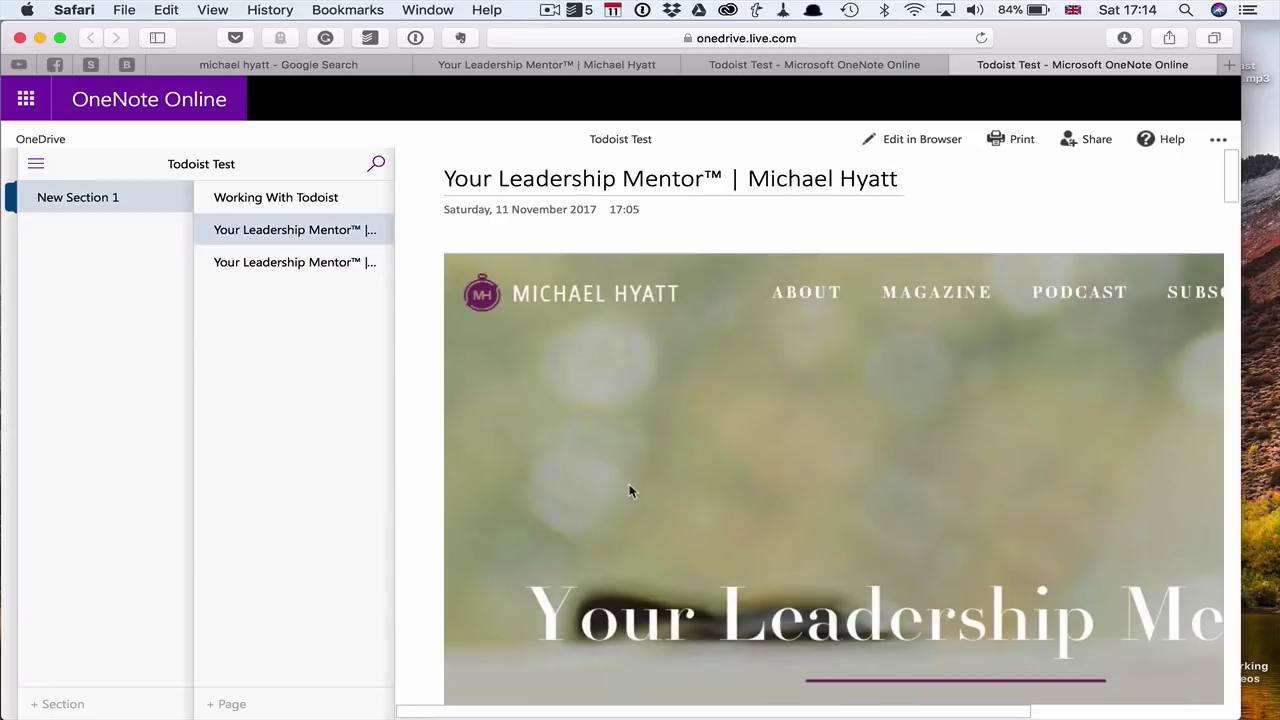
scroll(630, 490, "down", 15)
scroll(630, 490, "down", 15)
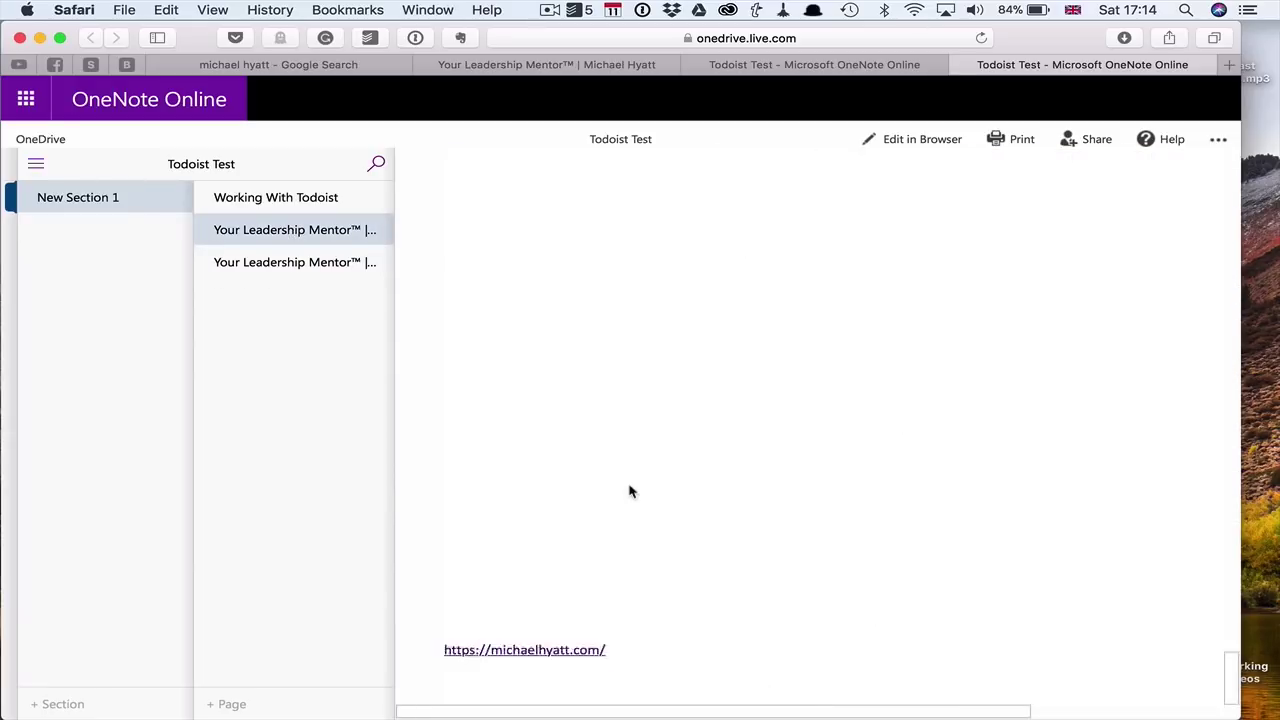
scroll(630, 490, "up", 15)
scroll(655, 673, "up", 15)
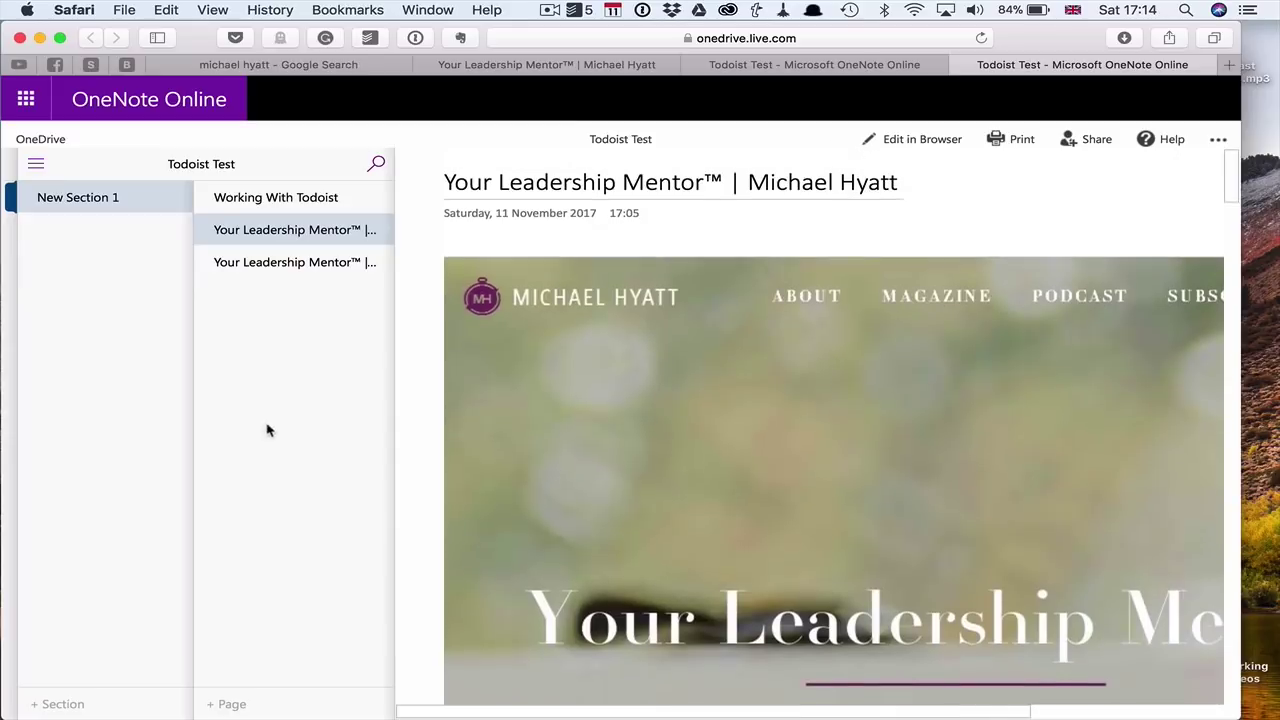
left_click(251, 198)
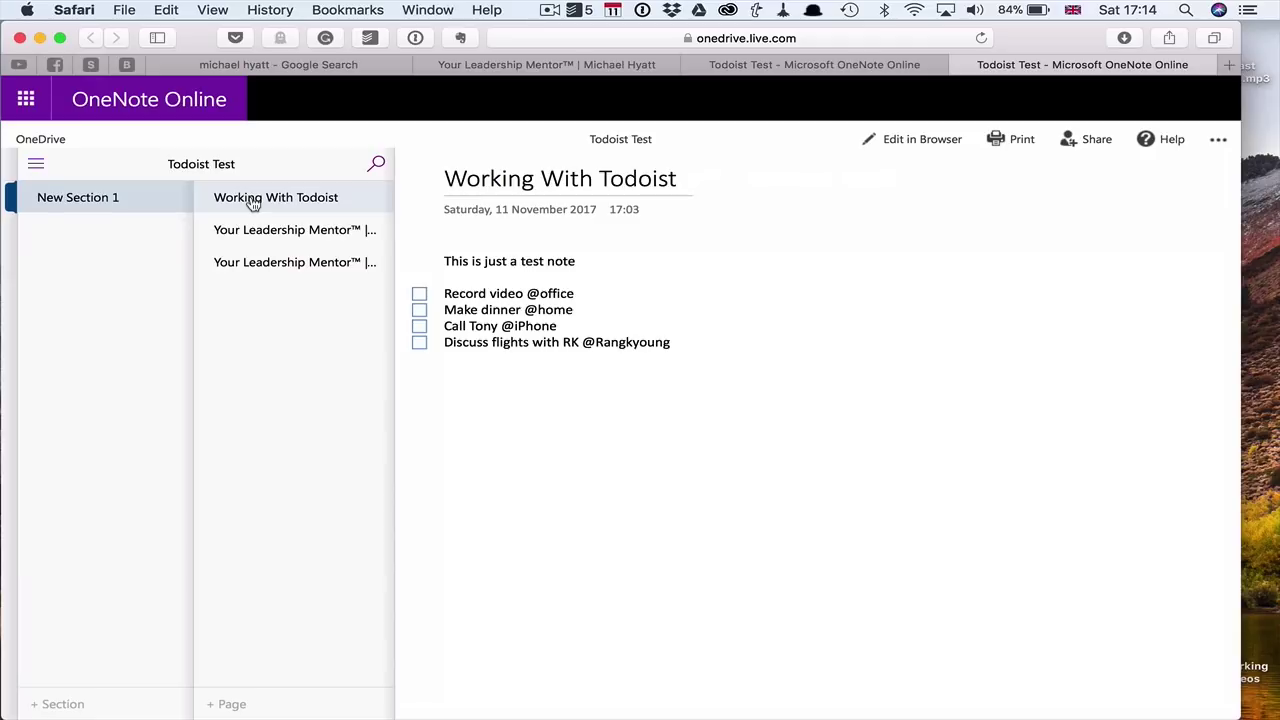
Return to the Todoist Inbox and complete every task from "Record video" through "Review meeting notes from Saturday"
key("ctrl+Right")
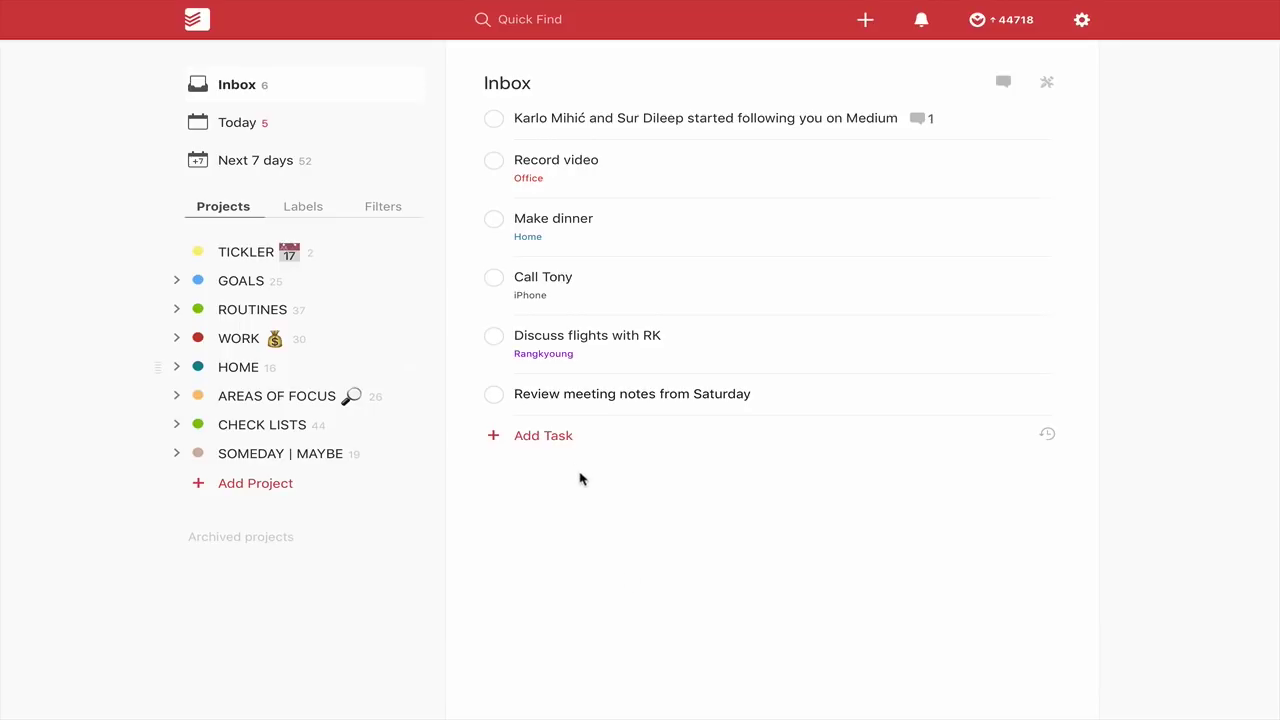
left_click(496, 163)
left_click(496, 163)
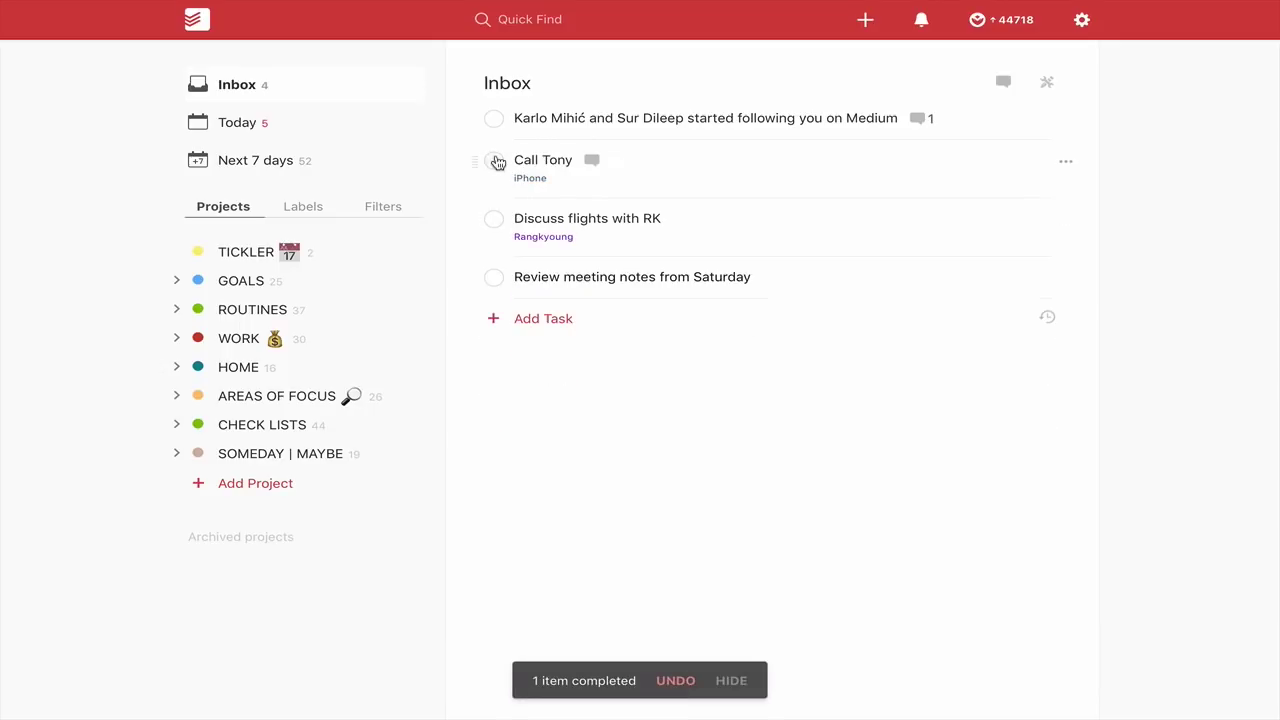
left_click(496, 163)
left_click(496, 163)
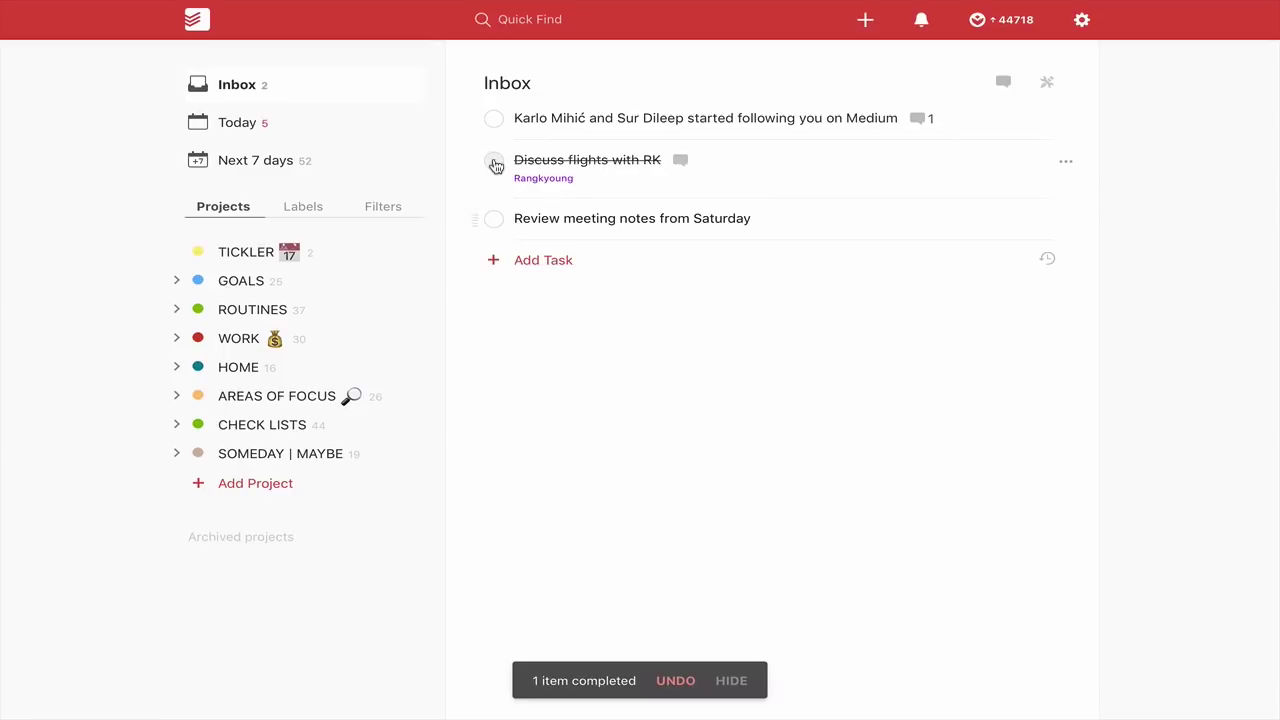
left_click(496, 161)
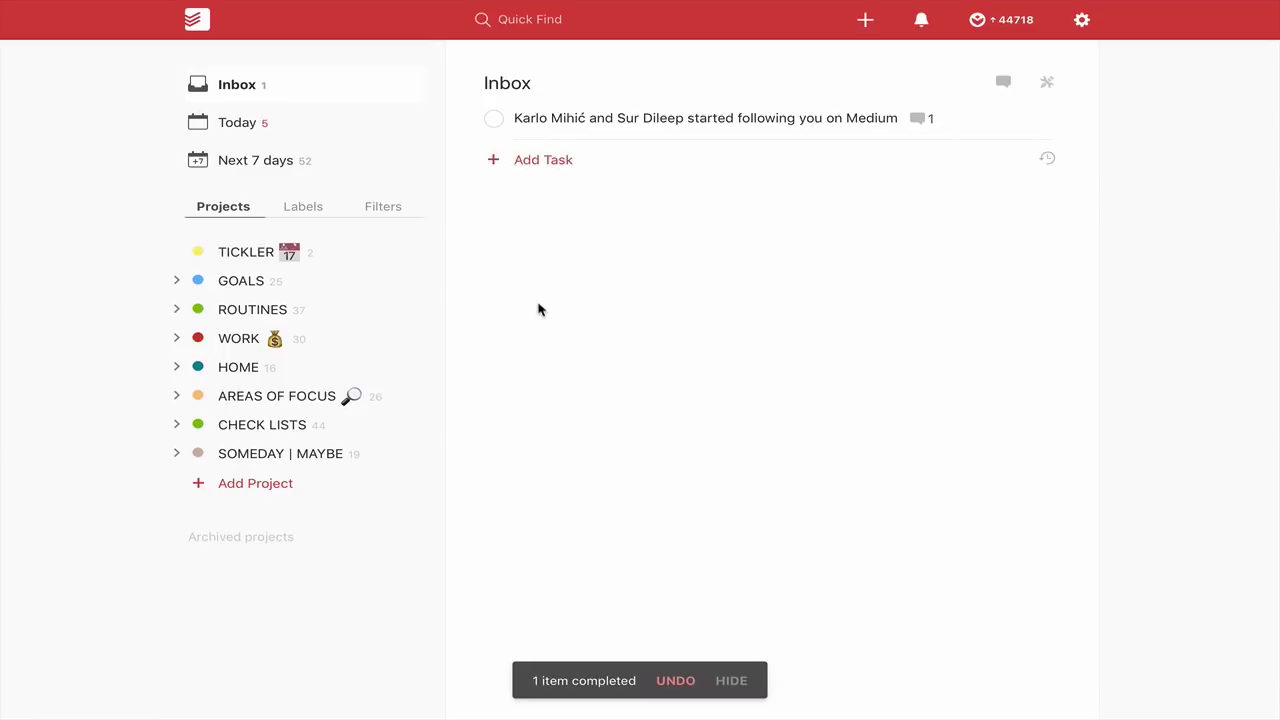